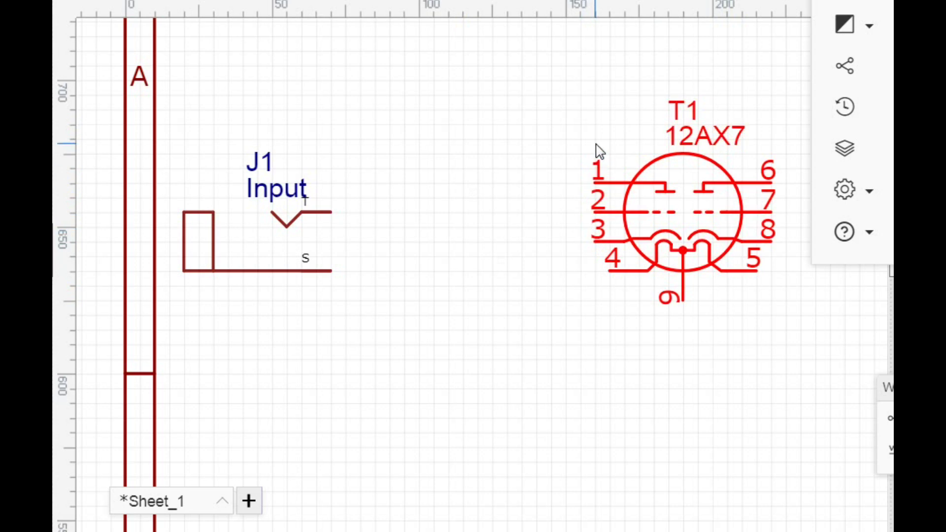
- Place a horizontal resistor between the input jack and the 12AX7 tube and set its value to 68k
click(631, 100)
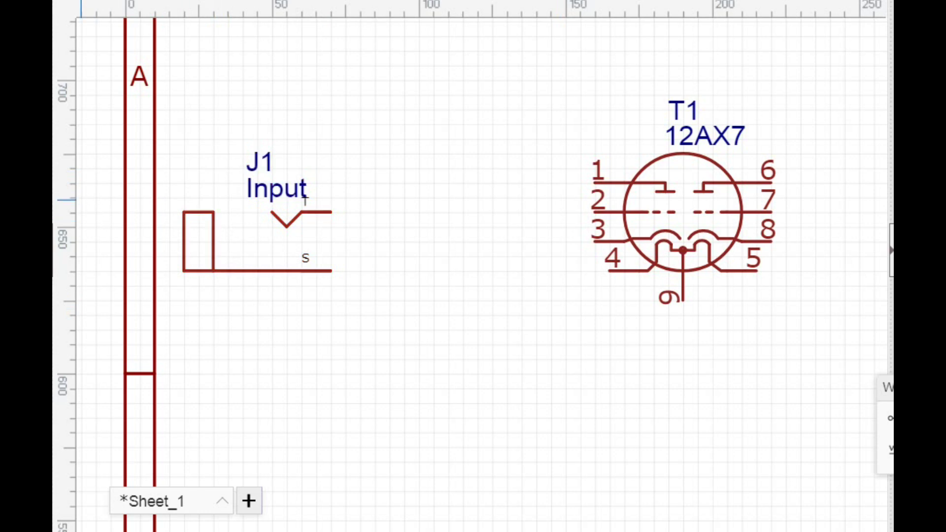
mouse_move(54, 200)
mouse_down()
mouse_move(359, 194)
mouse_move(451, 212)
mouse_move(84, 212)
mouse_move(59, 195)
mouse_move(435, 214)
mouse_up()
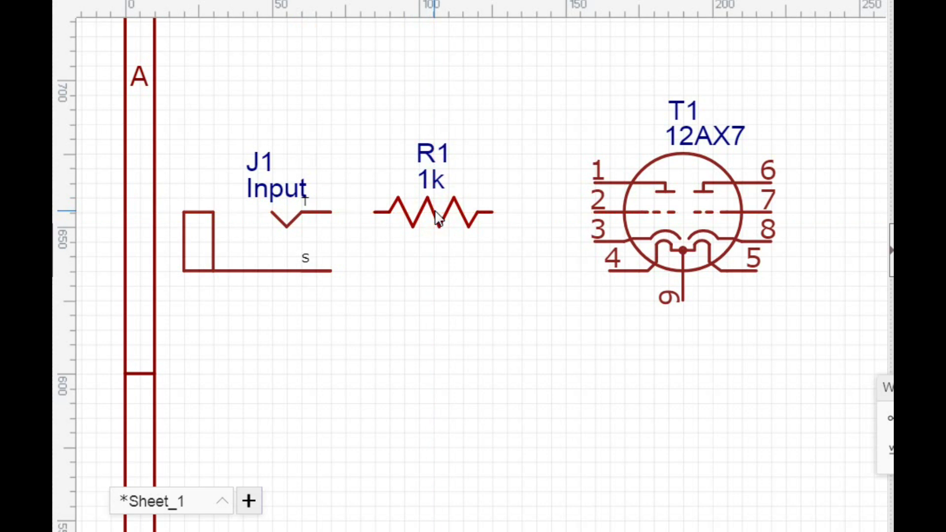
click(437, 214)
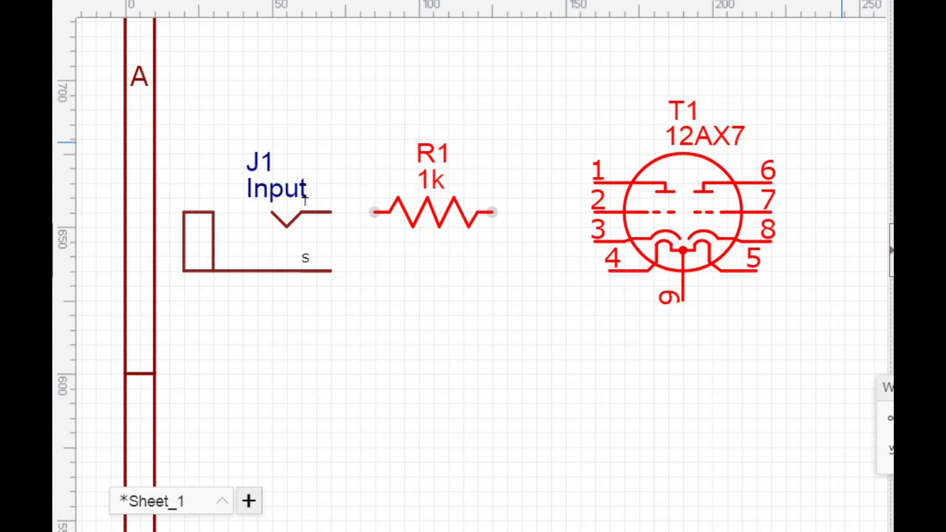
click(632, 393)
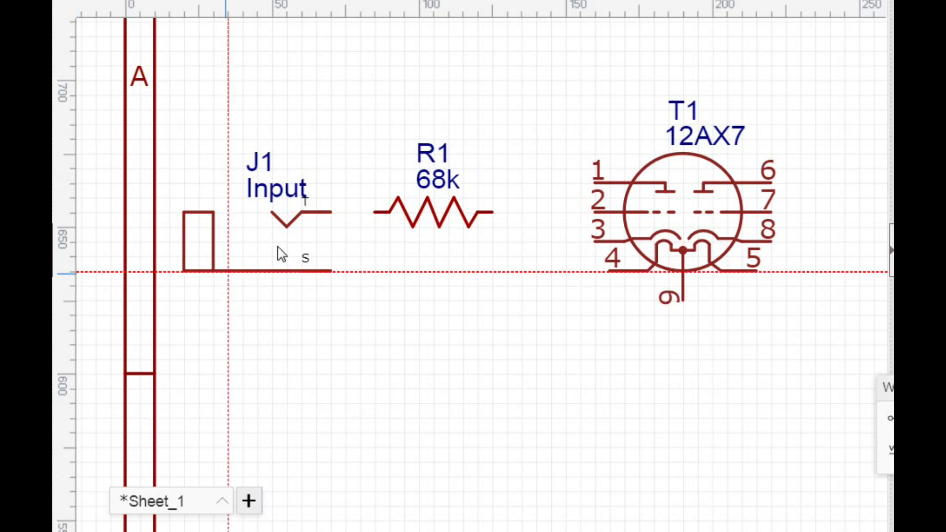
- Wire the input jack's tip through the 68k resistor to pin 2 of the 12AX7
click(332, 212)
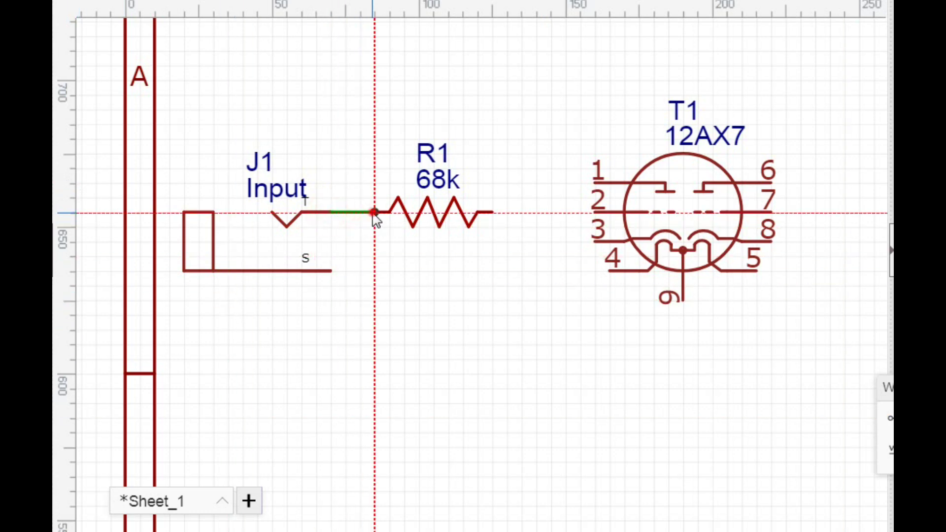
click(374, 212)
click(491, 212)
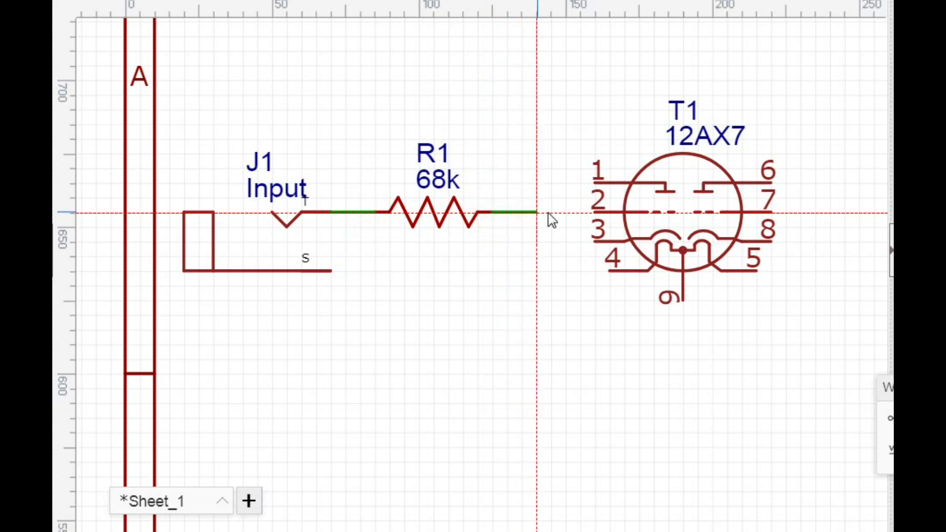
click(594, 212)
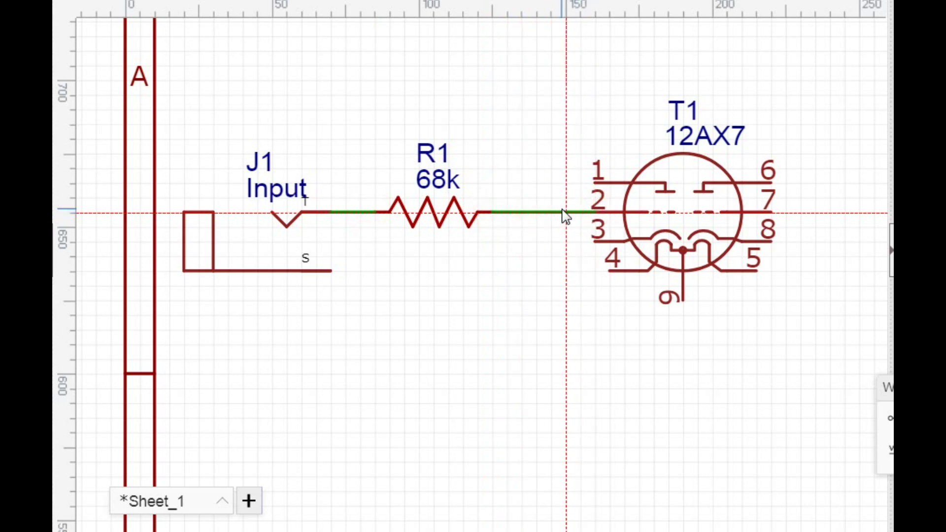
key(Escape)
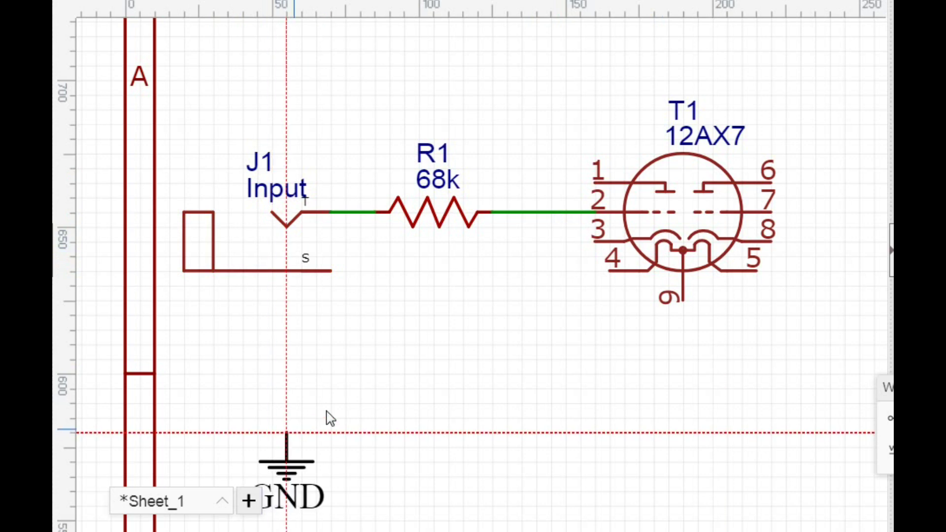
- Place a GND symbol below the input jack and wire the jack's sleeve terminal to it
click(338, 363)
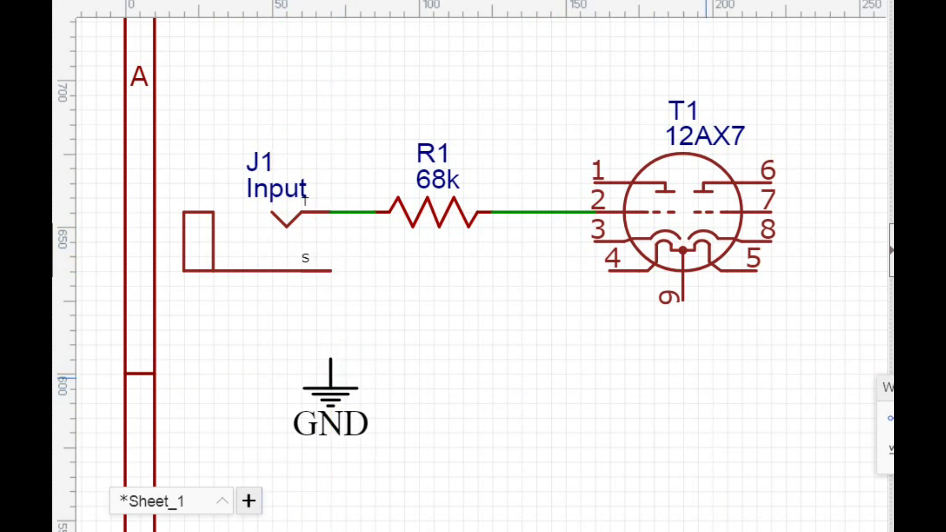
click(332, 273)
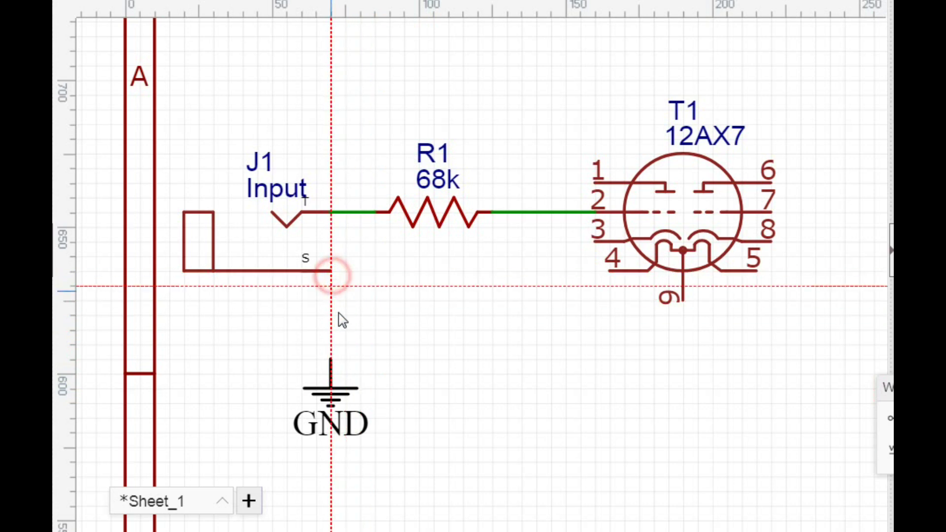
click(331, 360)
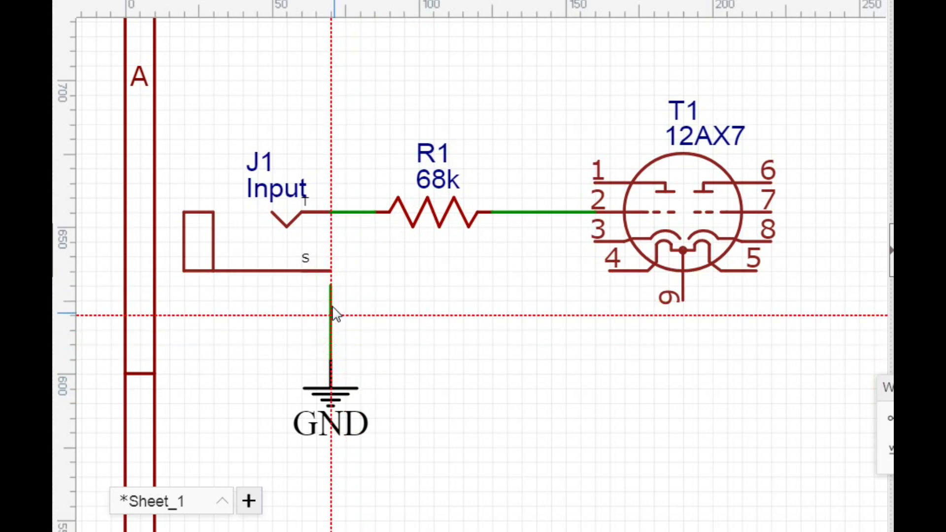
click(330, 272)
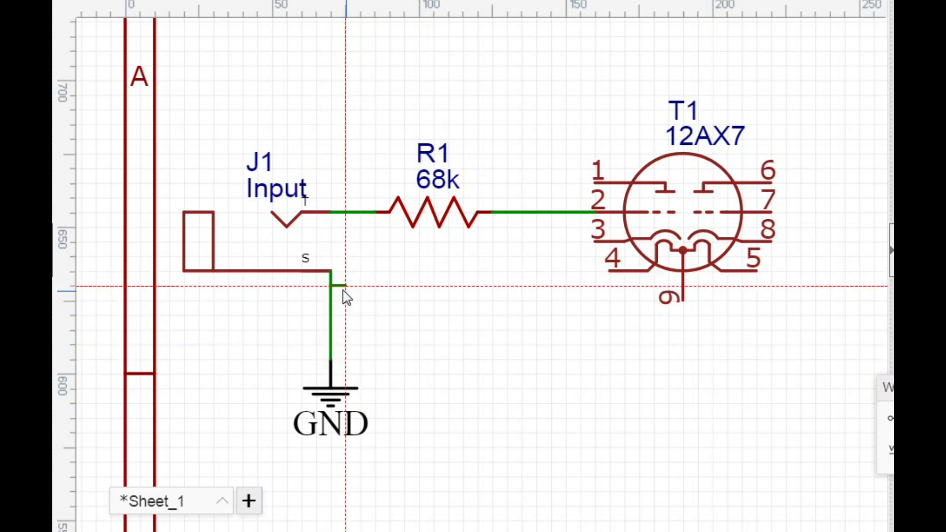
right_click(331, 288)
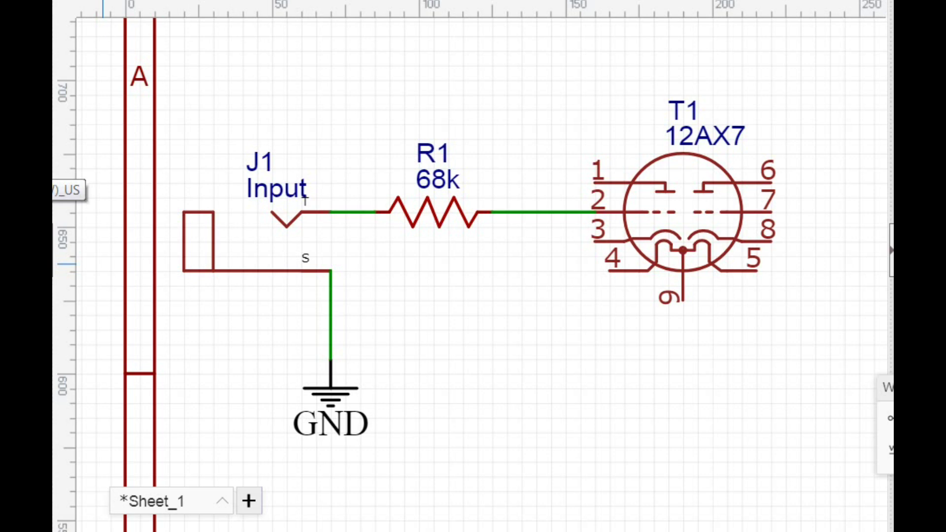
- Place a vertical resistor below pin 3 of the 12AX7 and set its value to 1.5k
click(54, 190)
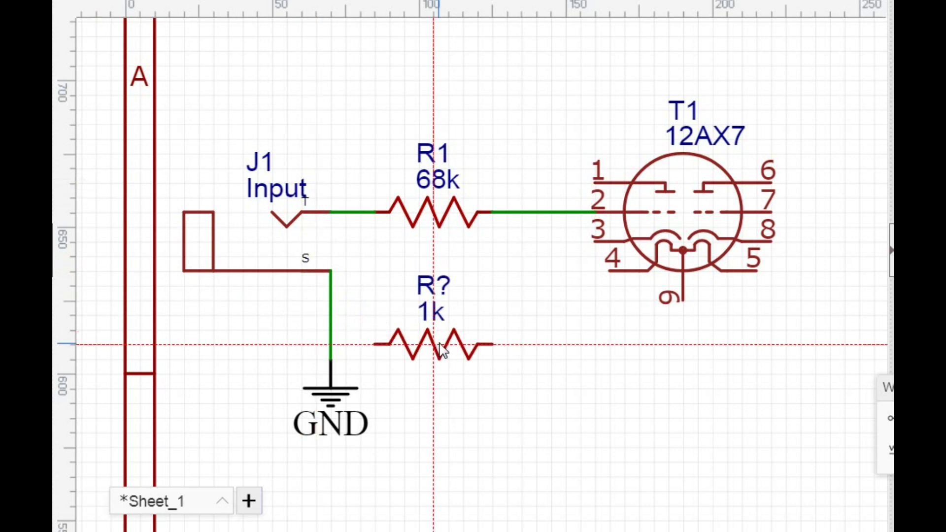
key(space)
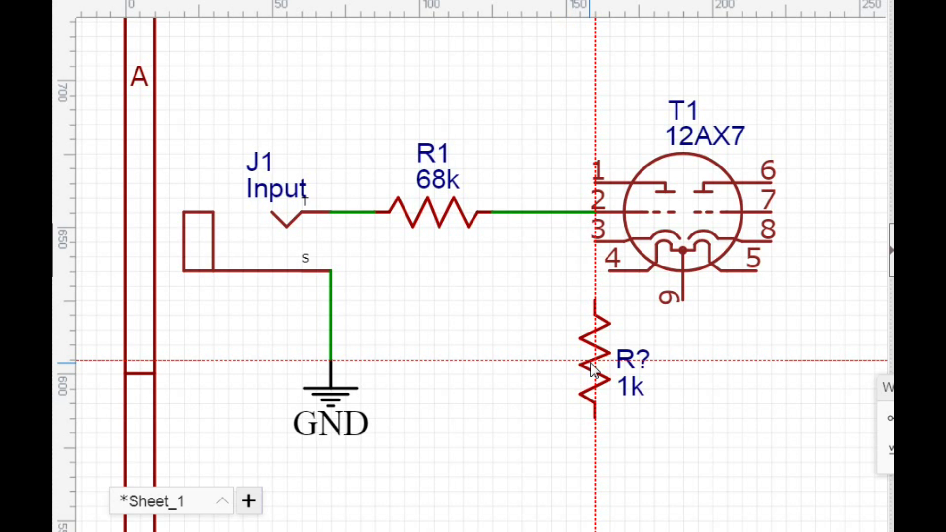
click(593, 368)
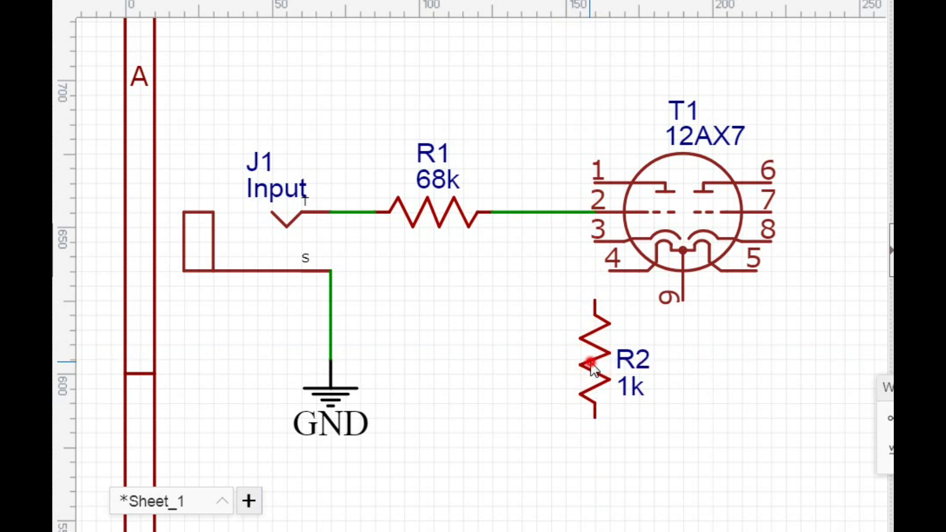
click(593, 370)
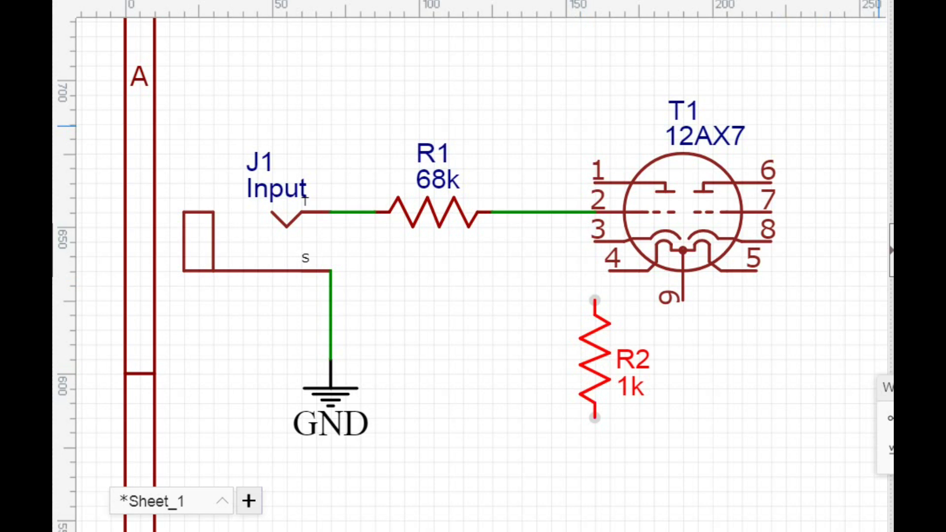
key(Return)
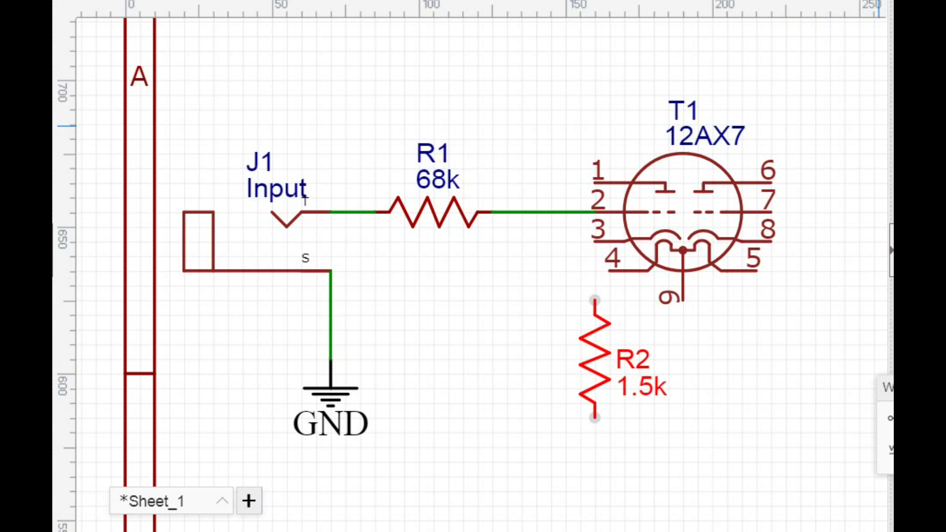
- Add a GND symbol below resistor R2 and wire tube pin 3 through R2 to that ground
key(ctrl+g)
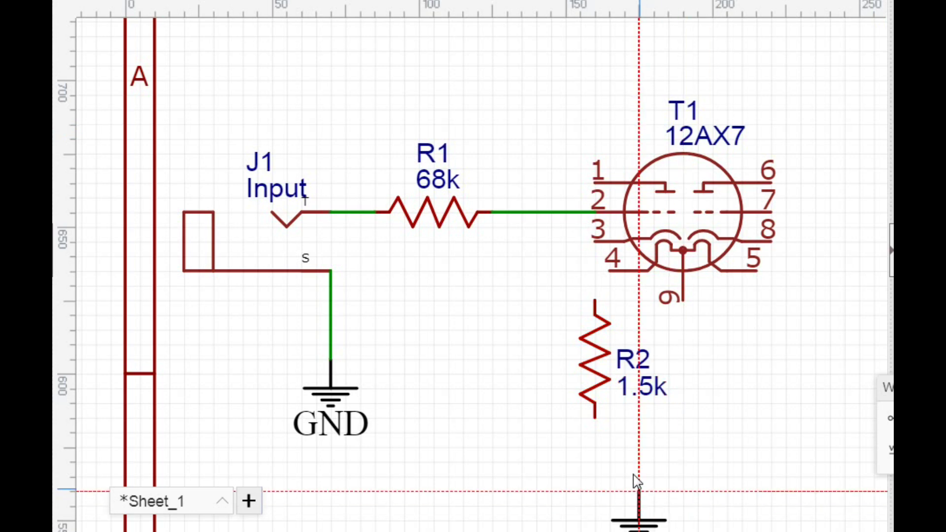
click(595, 449)
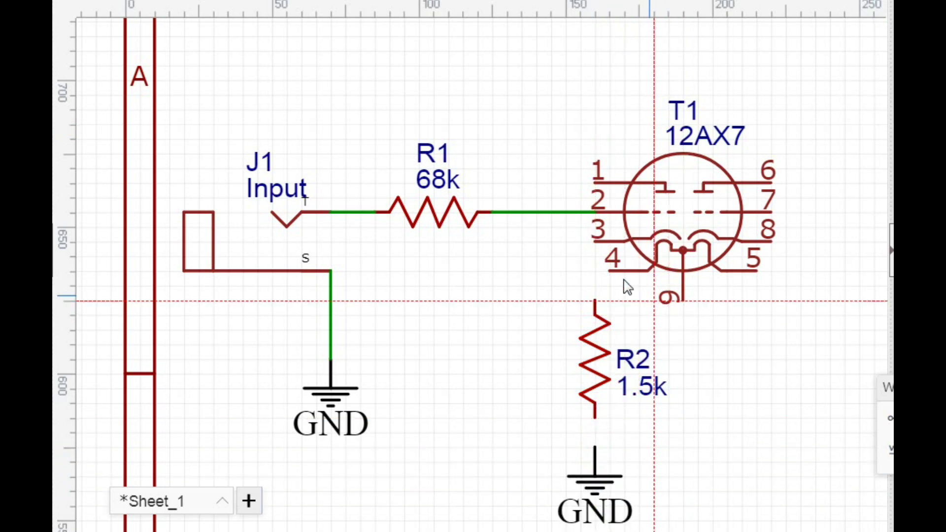
click(596, 241)
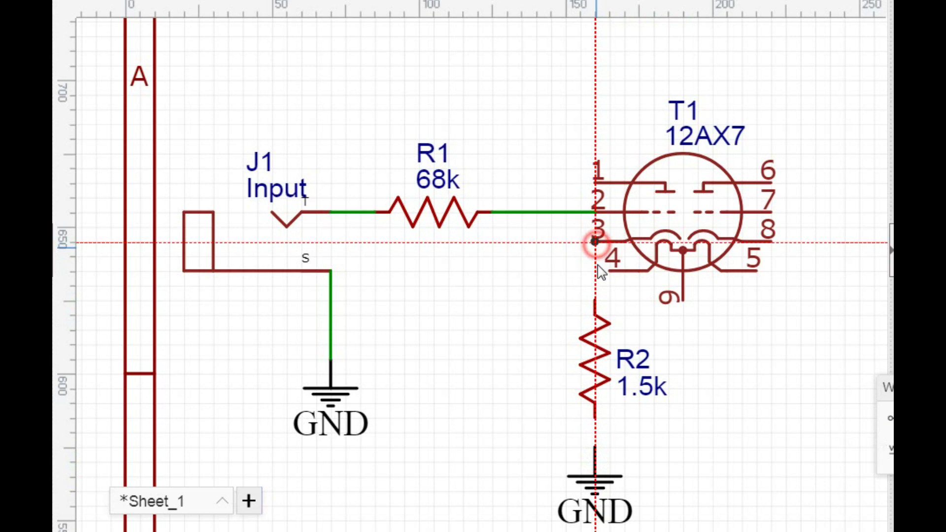
click(596, 302)
click(595, 418)
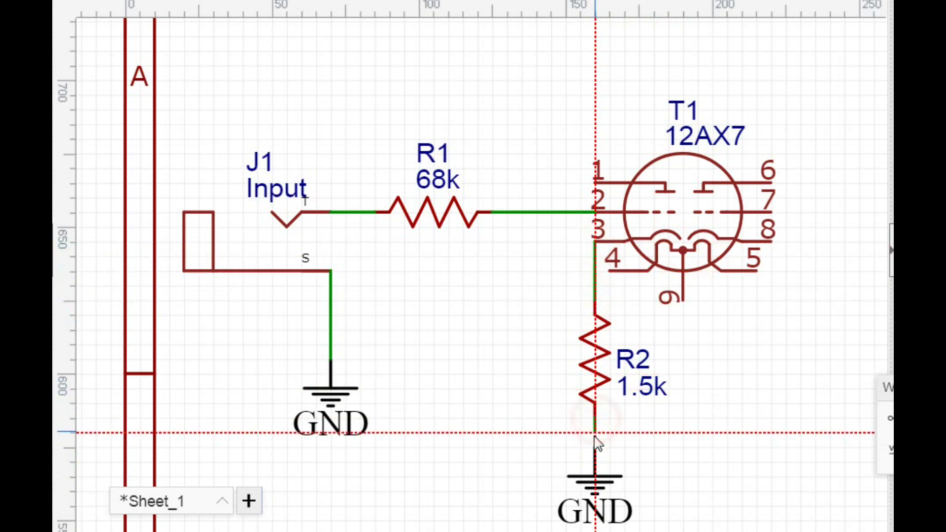
click(596, 447)
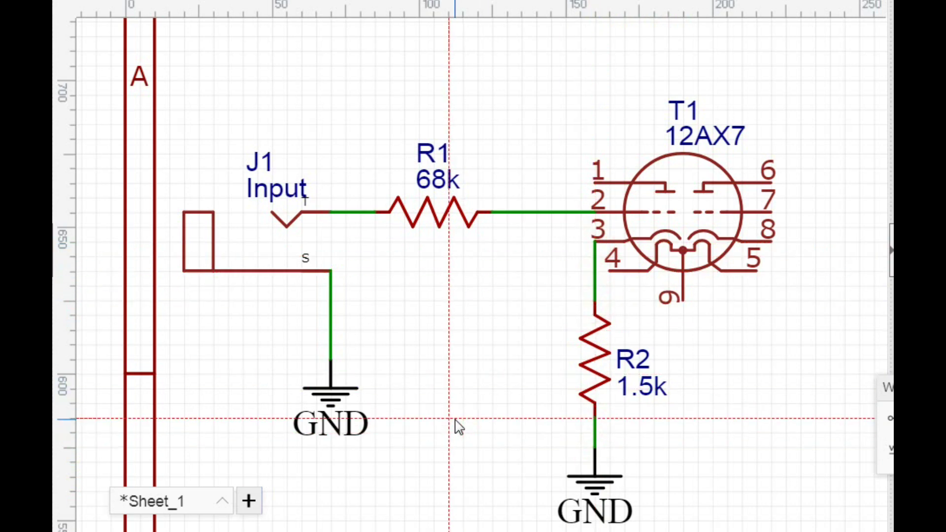
key(Escape)
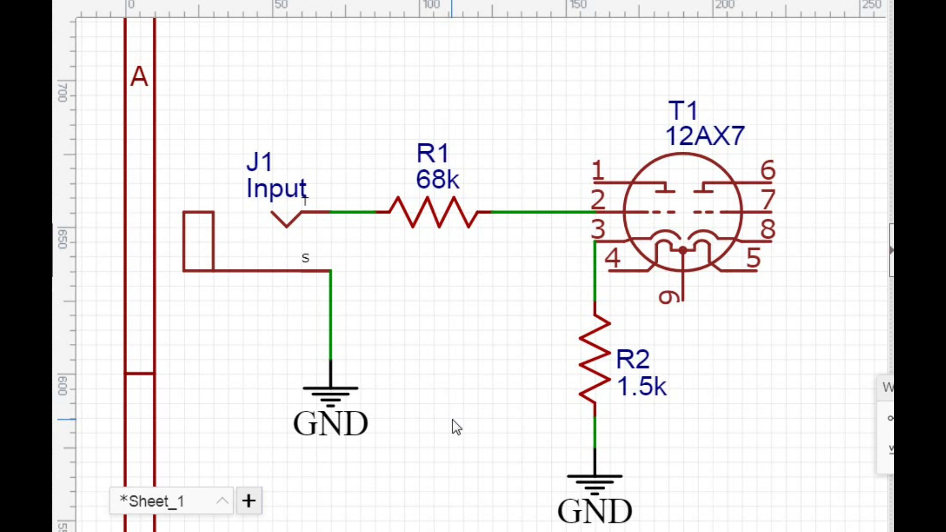
- Place a vertical capacitor beside resistor R2, on the input jack's side, and set its value to 25uf25V
click(330, 423)
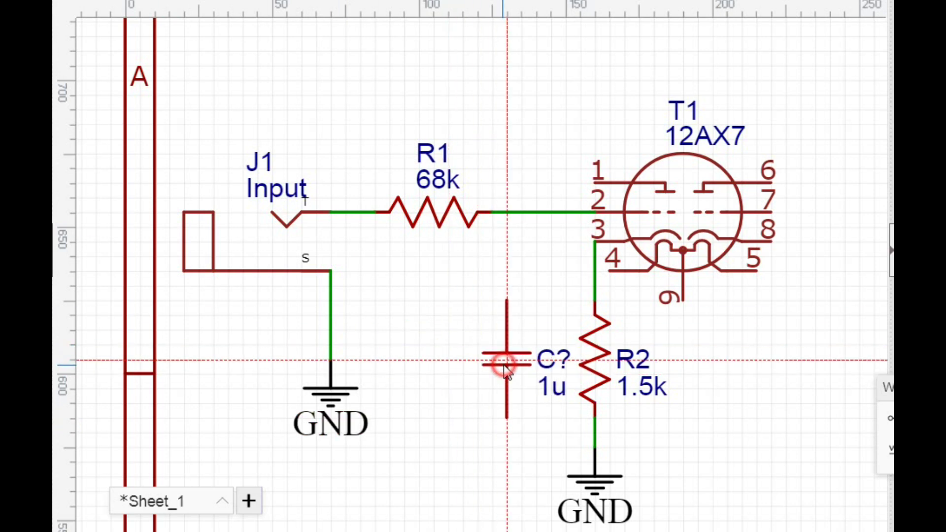
click(504, 366)
key(Escape)
click(506, 365)
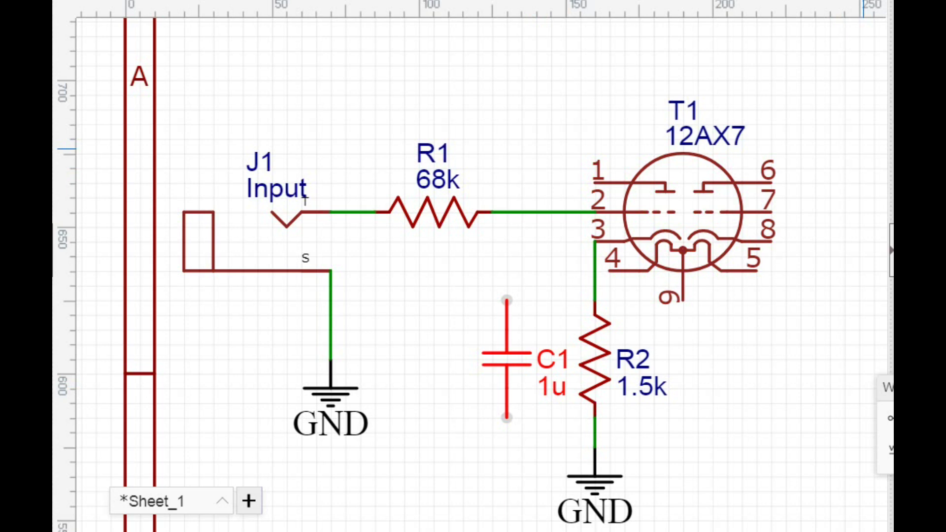
key(Return)
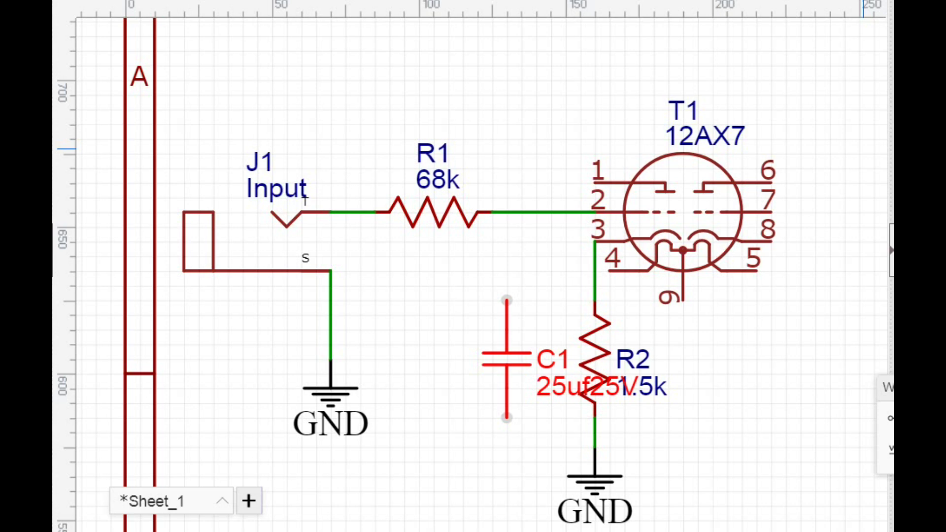
- Wire both ends of capacitor C1 to the ends of resistor R2 so they are in parallel
key(w)
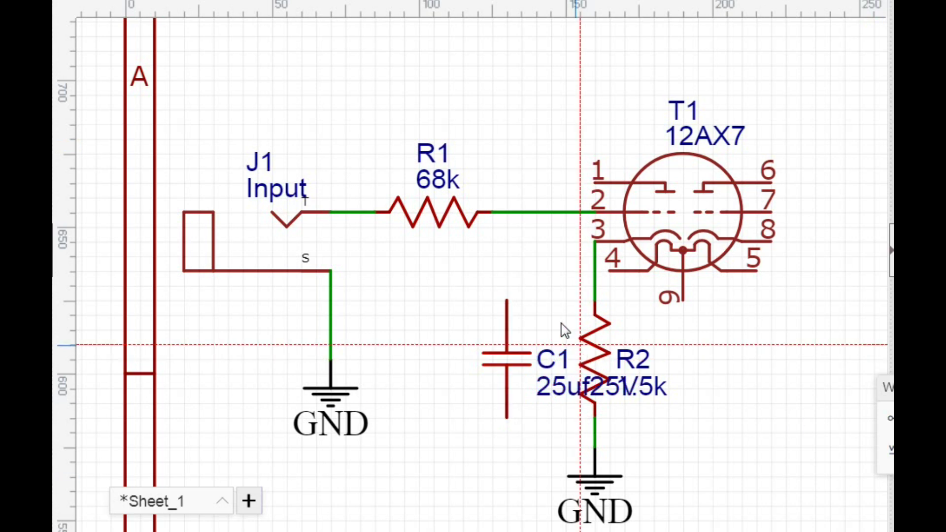
click(507, 300)
click(595, 300)
click(595, 300)
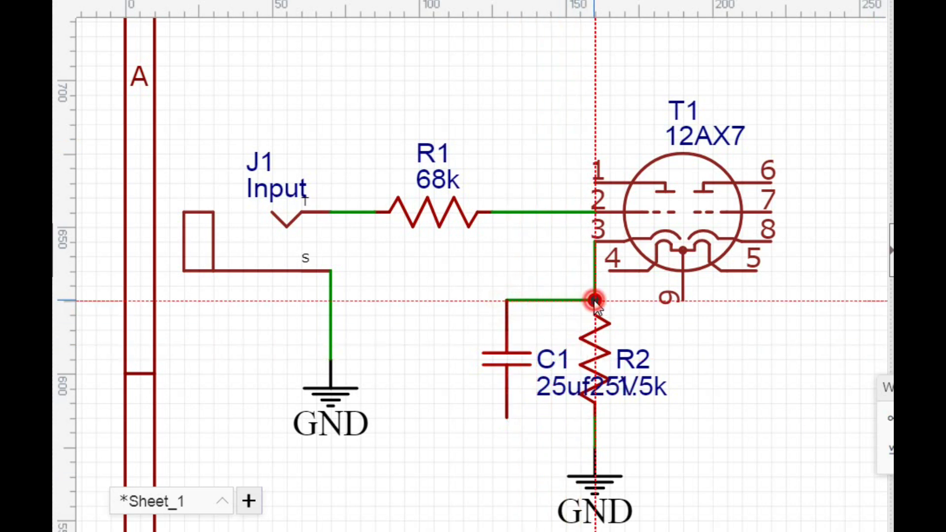
click(507, 418)
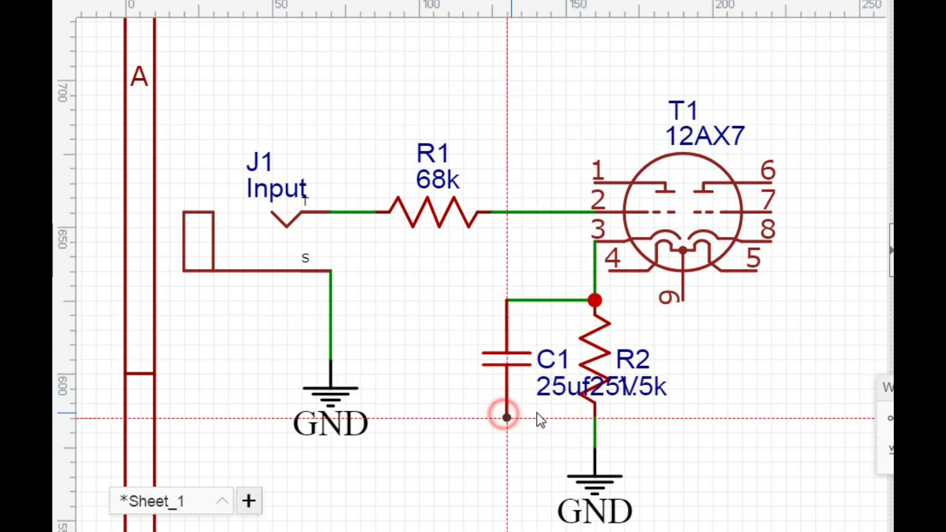
click(595, 418)
key(Escape)
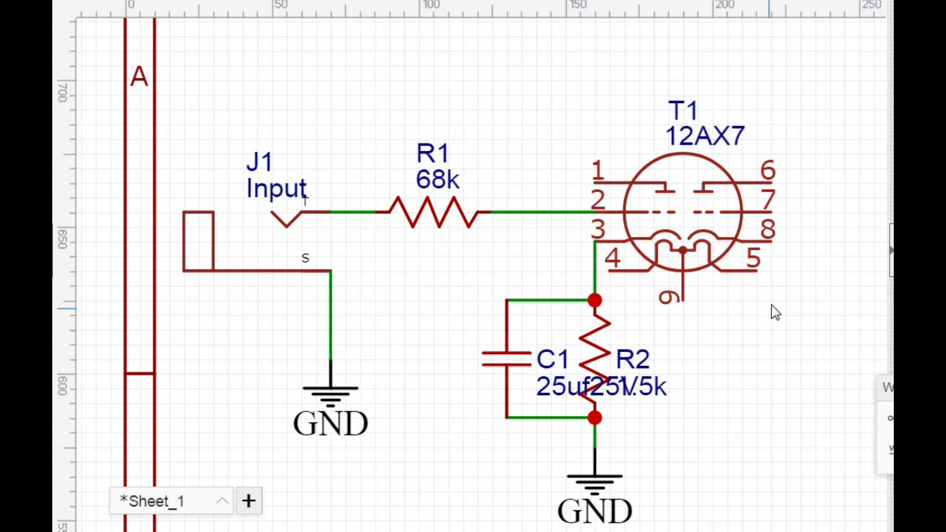
- Place a horizontal capacitor above the 12AX7, on the side away from R1, and set its value to .02uF600V
drag(796, 298, 459, 292)
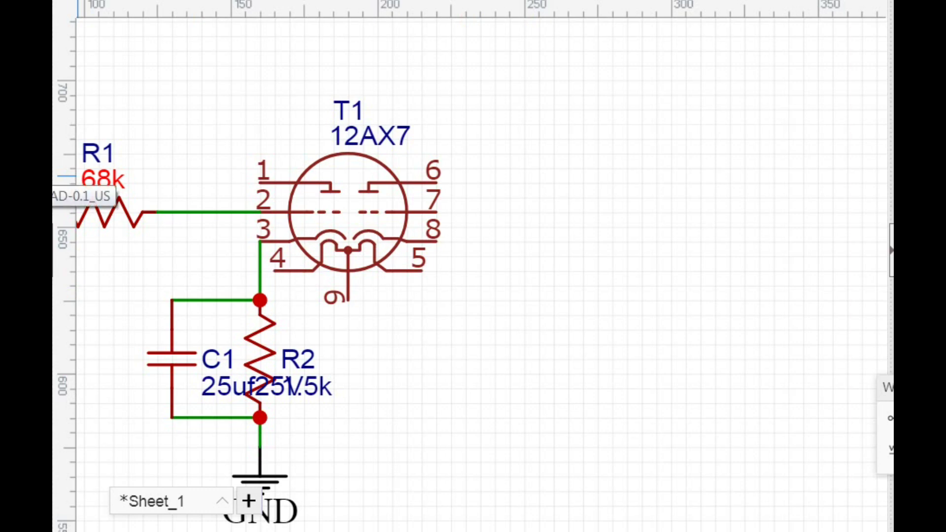
key(c)
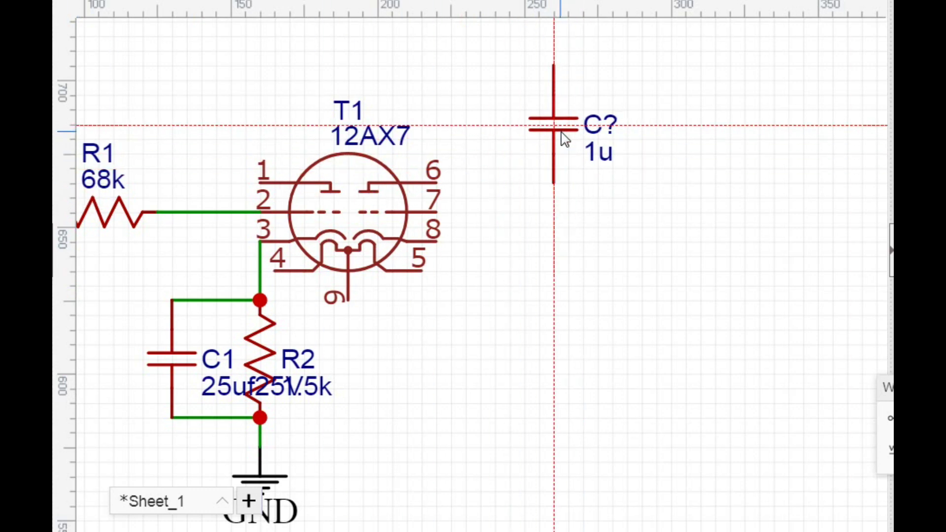
key(space)
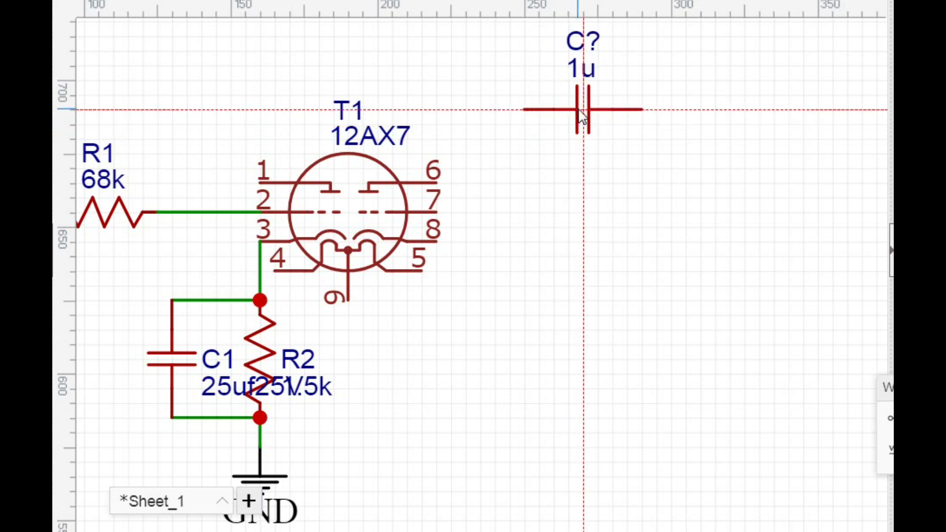
click(581, 114)
click(580, 113)
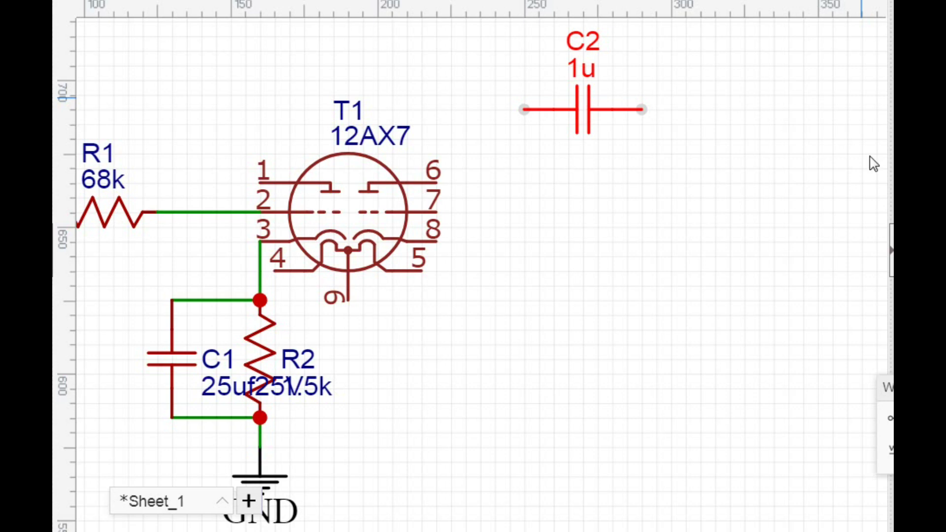
click(708, 196)
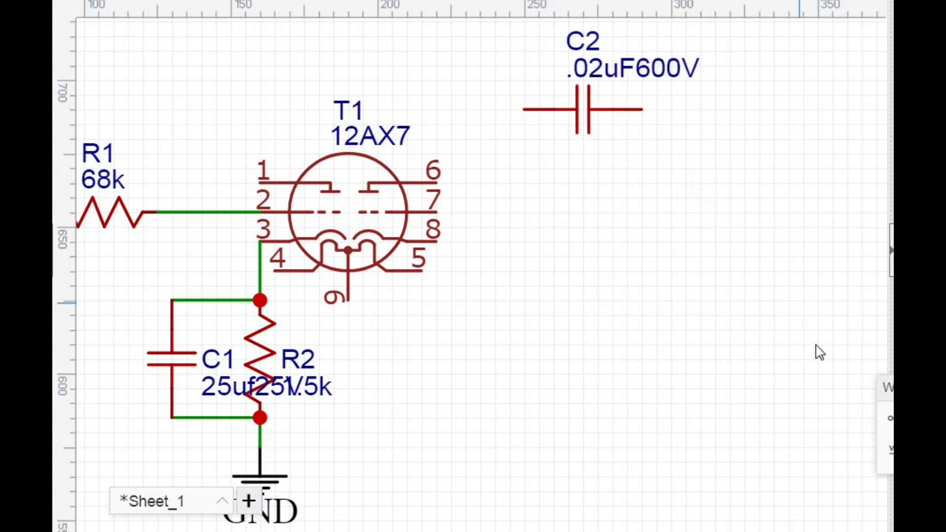
- Wire the tube-side end of capacitor C2 to pin 1 of the 12AX7, routing over the tube
click(890, 419)
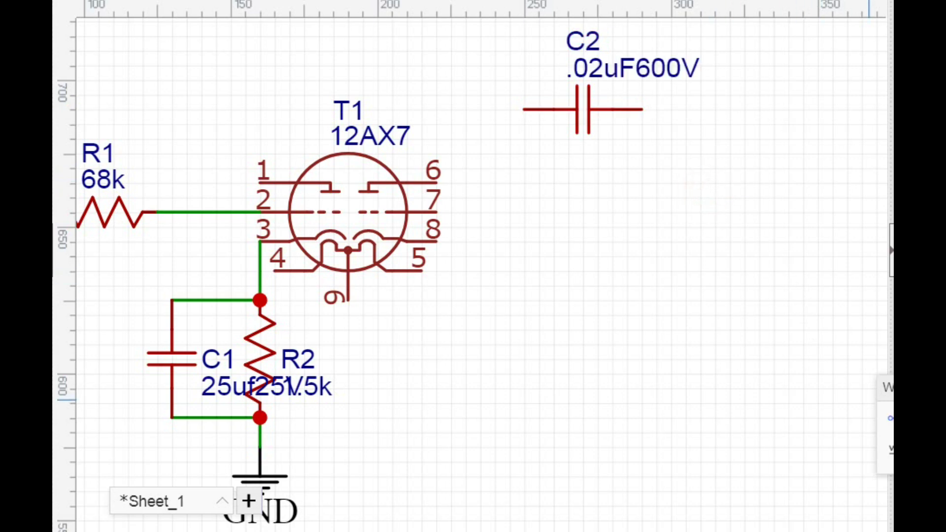
click(525, 111)
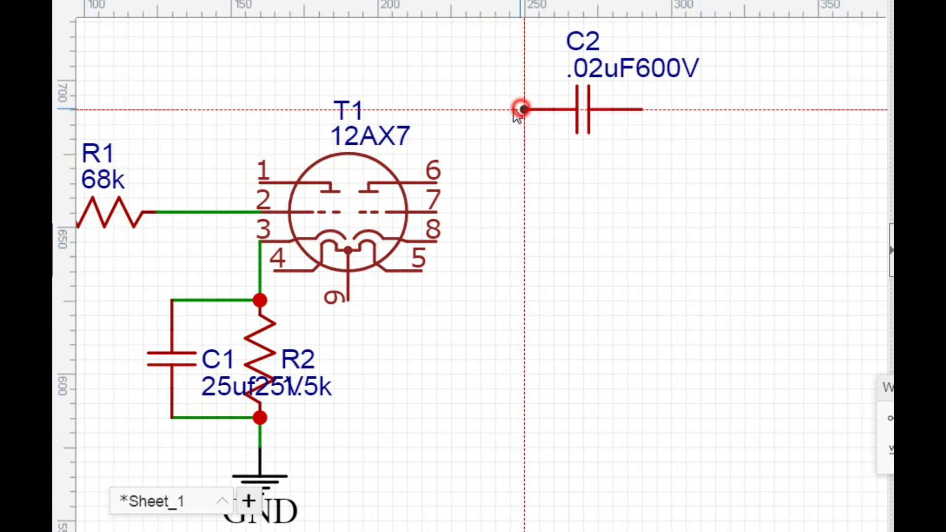
click(260, 110)
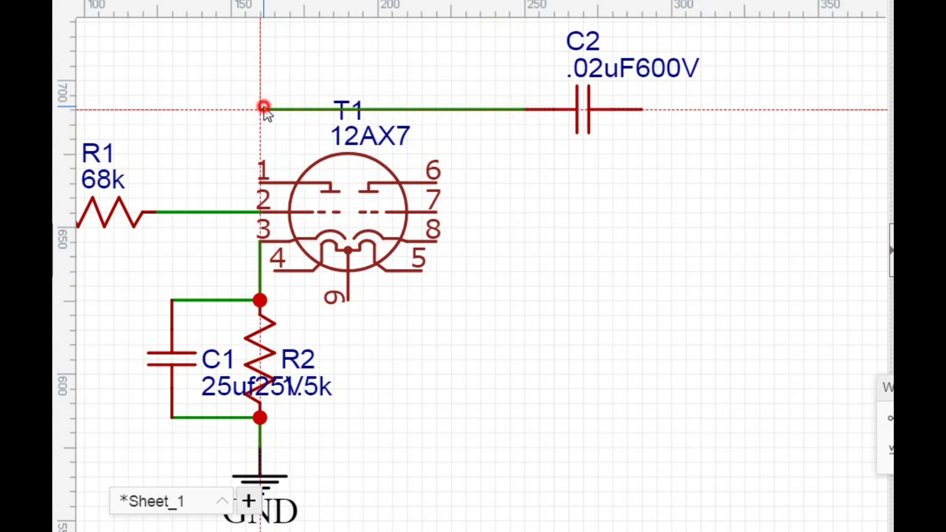
click(261, 183)
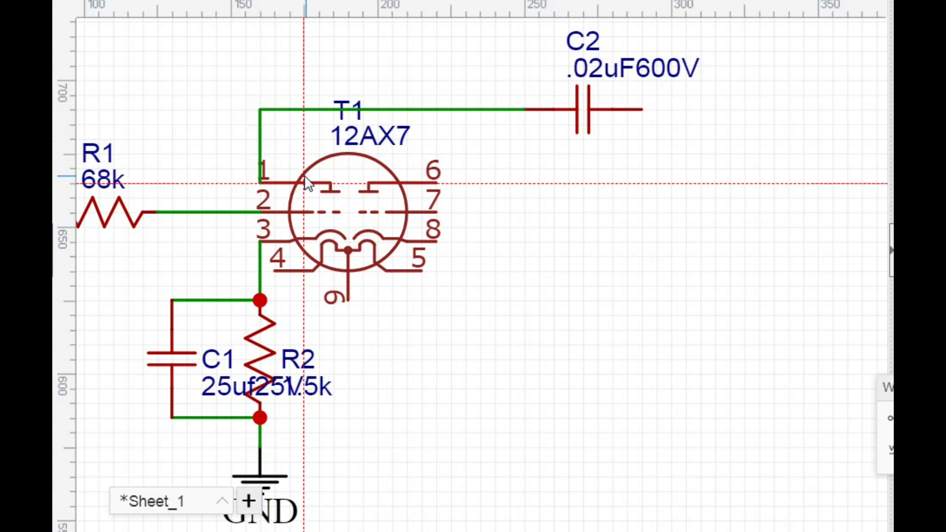
key(Escape)
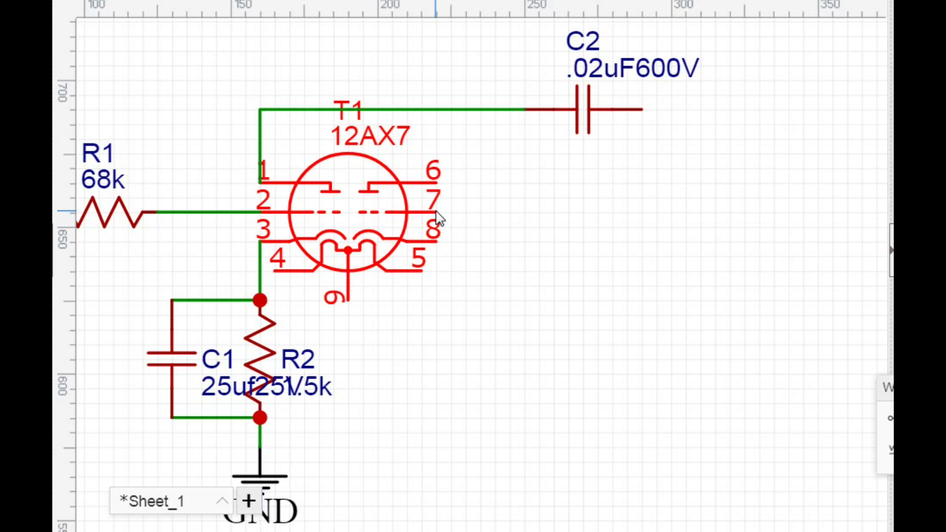
- Move the Vol potentiometer POT1 directly below C2's free end and flip it horizontally so its wiper faces away from the tube
scroll(619, 334, down, 3)
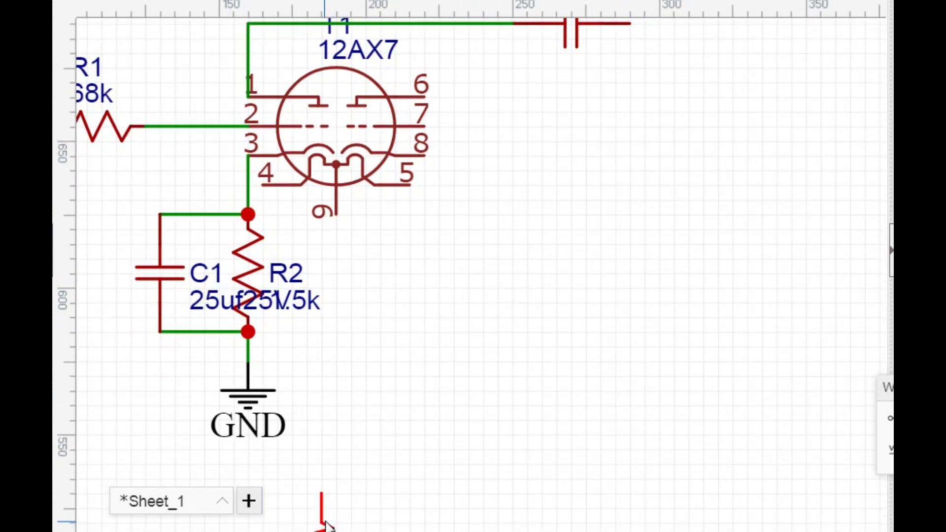
drag(321, 518, 513, 240)
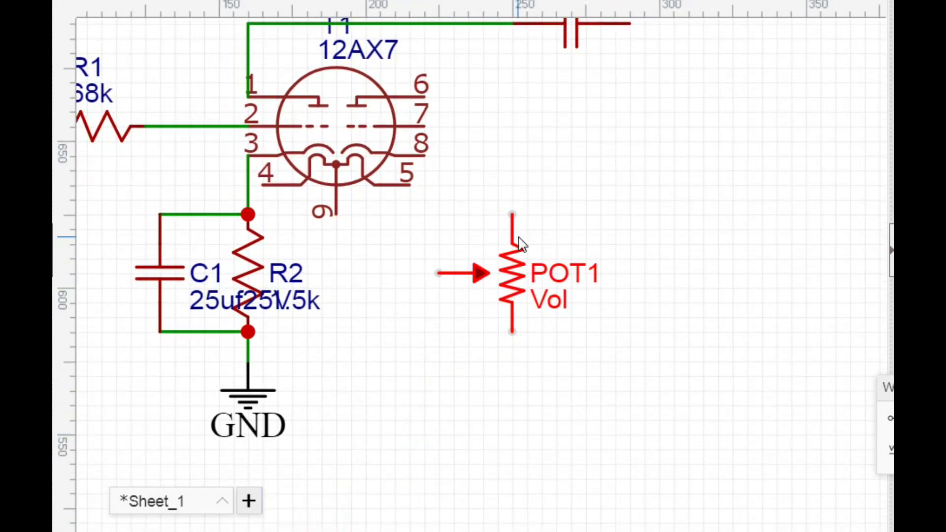
key(x)
drag(501, 272, 625, 109)
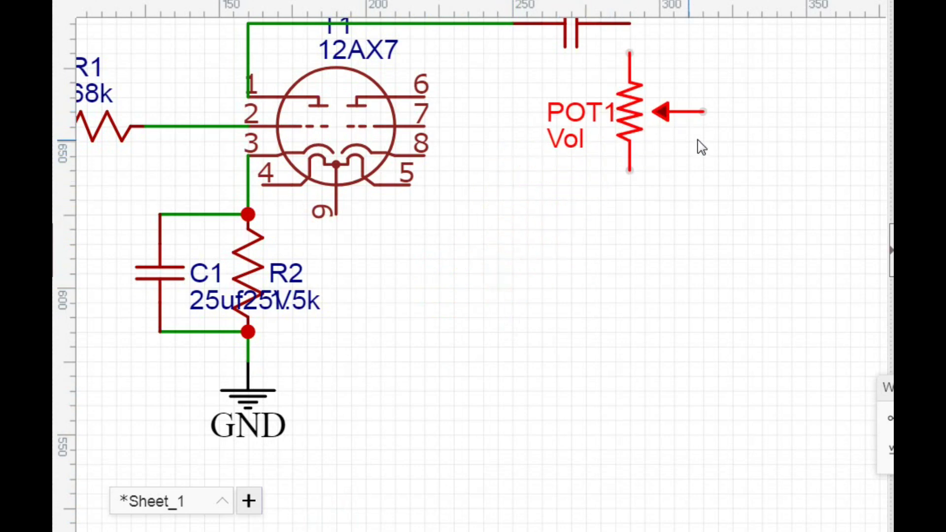
- Wire the upper terminal of POT1 to the free end of capacitor C2
scroll(699, 146, up, 5)
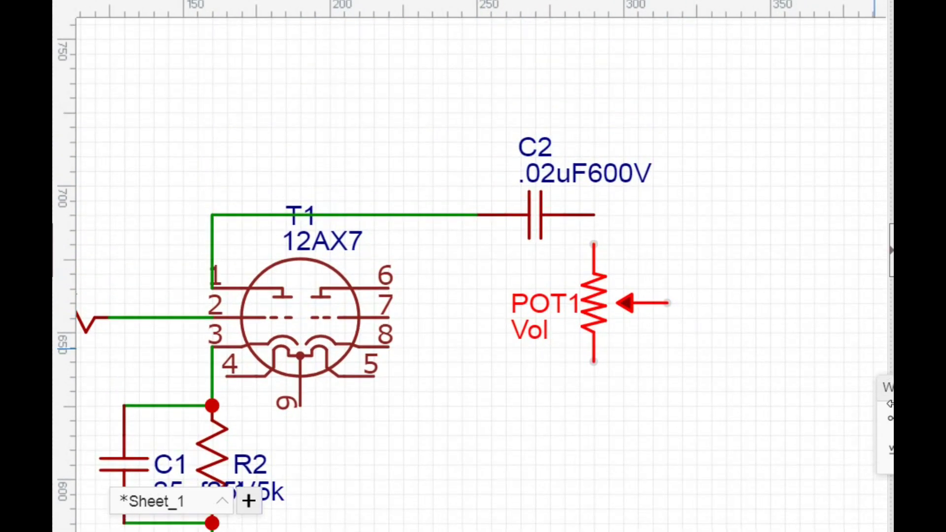
key(w)
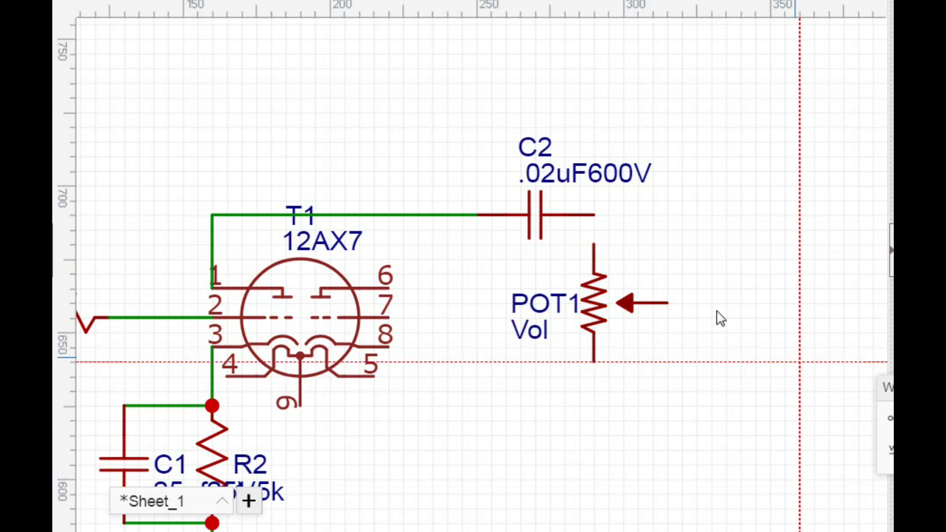
click(594, 245)
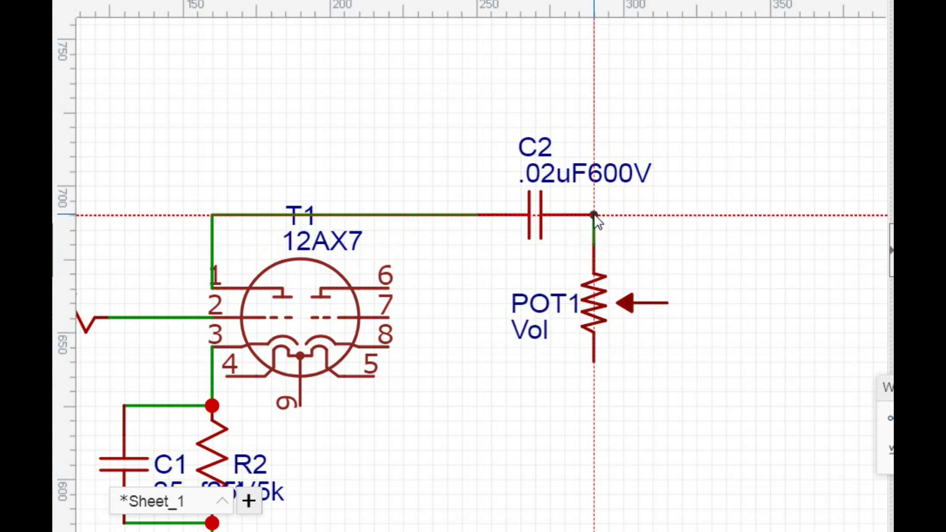
click(594, 215)
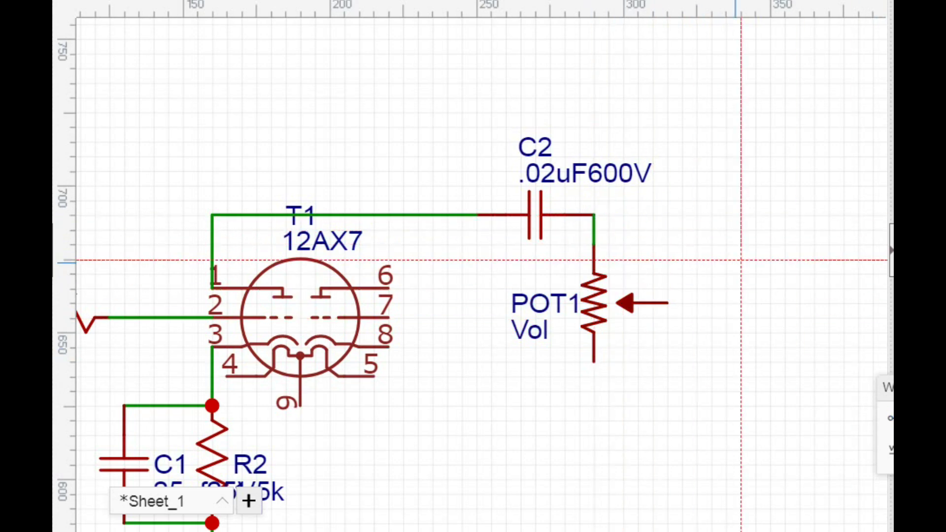
- Add a GND symbol below POT1 and wire the potentiometer's lower terminal to it
key(g)
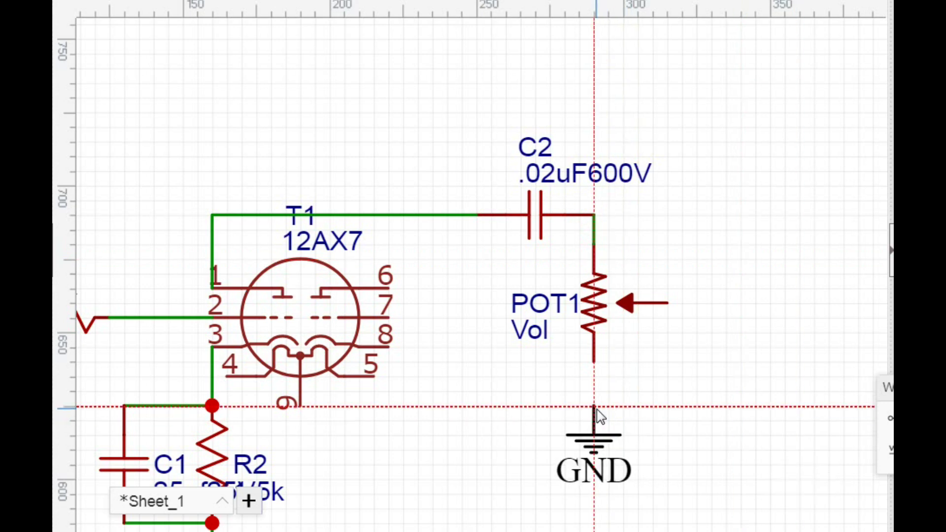
click(597, 410)
key(Escape)
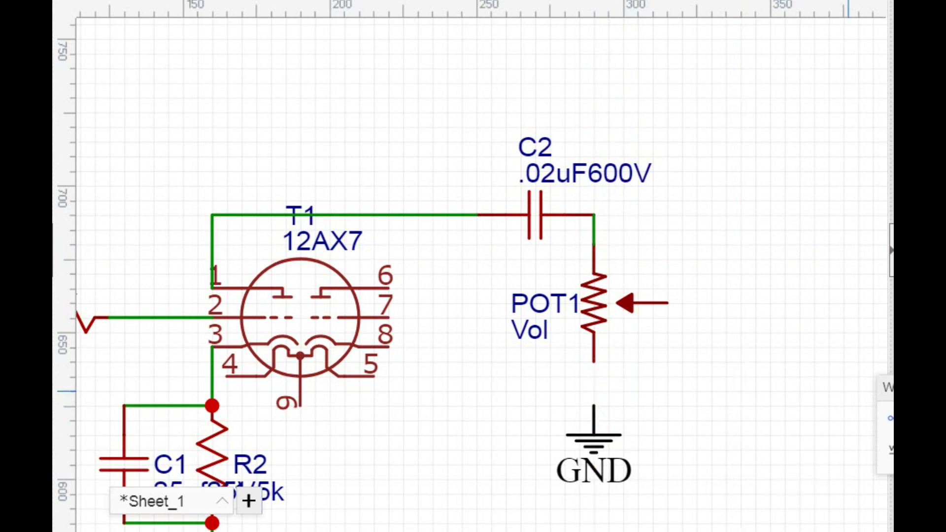
key(w)
click(594, 364)
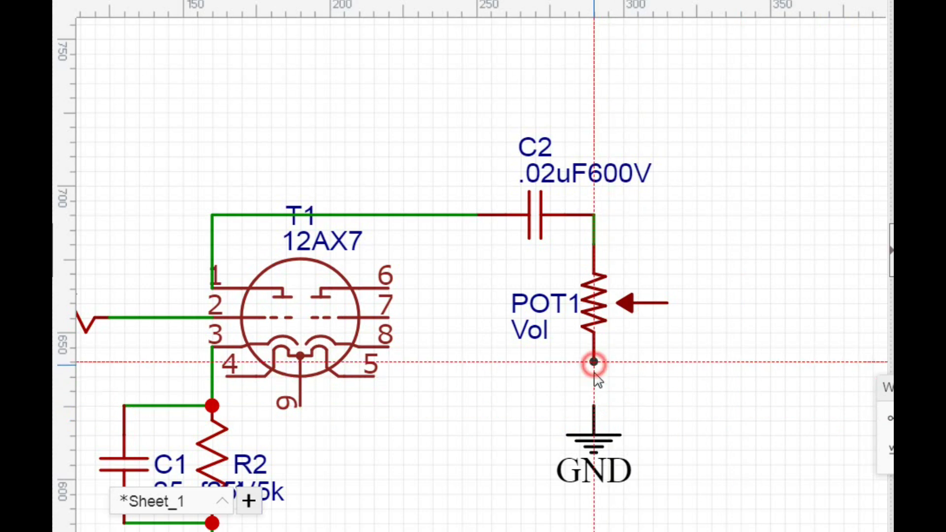
click(594, 407)
key(Escape)
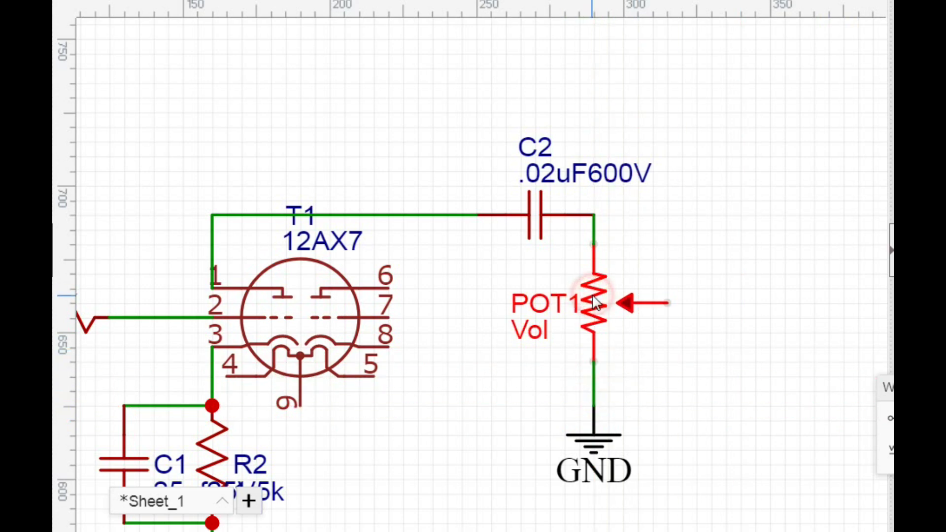
- Flip POT1 horizontally so its wiper faces the 12AX7, keeping it in line with its wires
key(x)
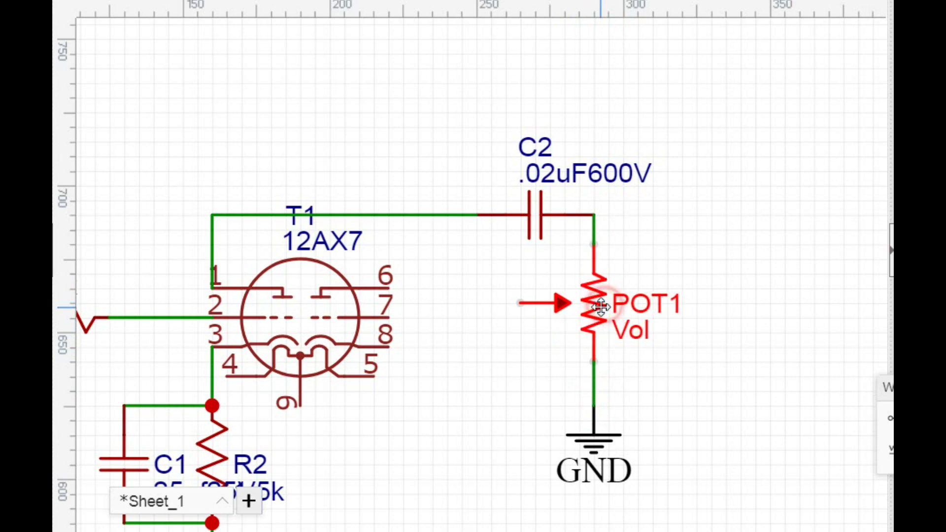
drag(593, 302, 587, 301)
click(746, 327)
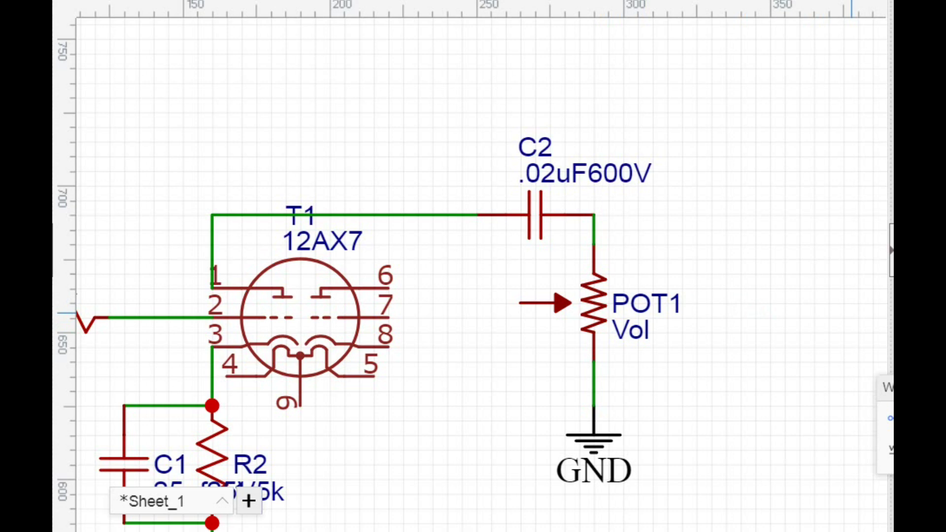
- Wire the wiper of POT1 to pin 7 of the 12AX7
click(890, 418)
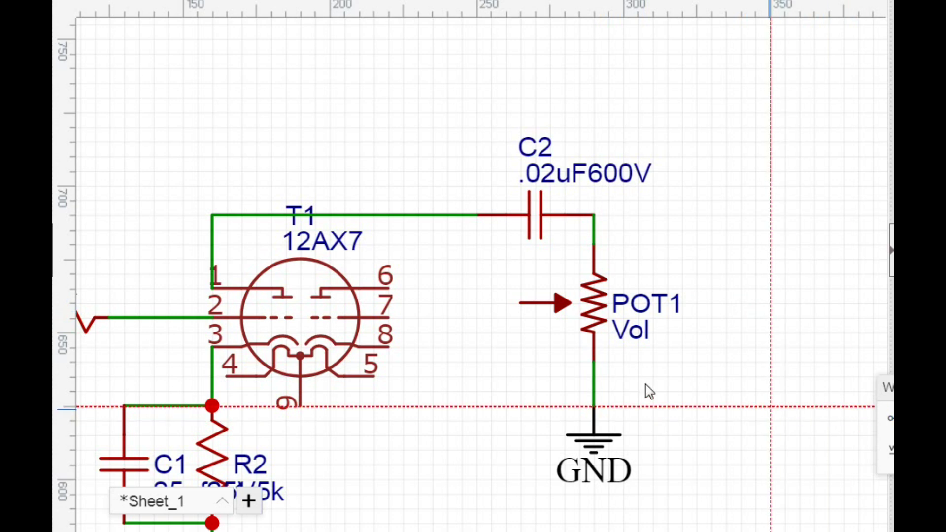
click(521, 303)
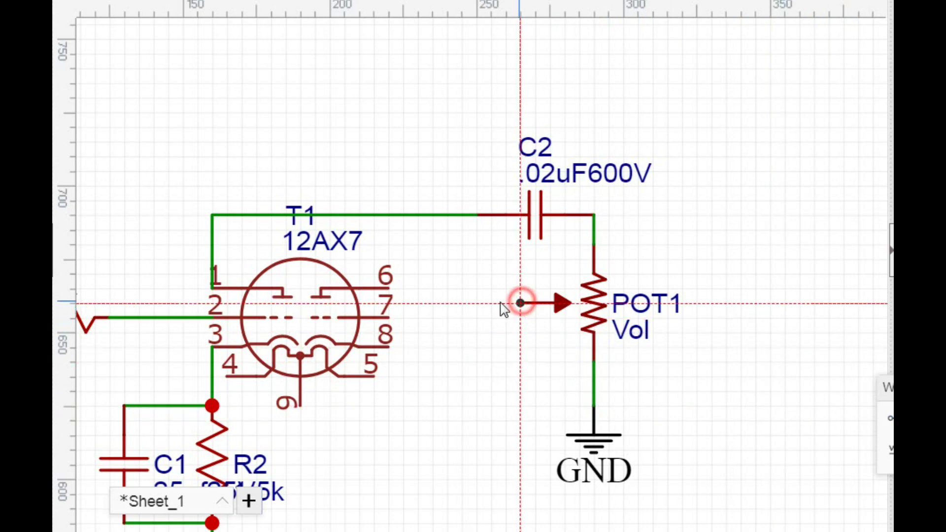
click(461, 319)
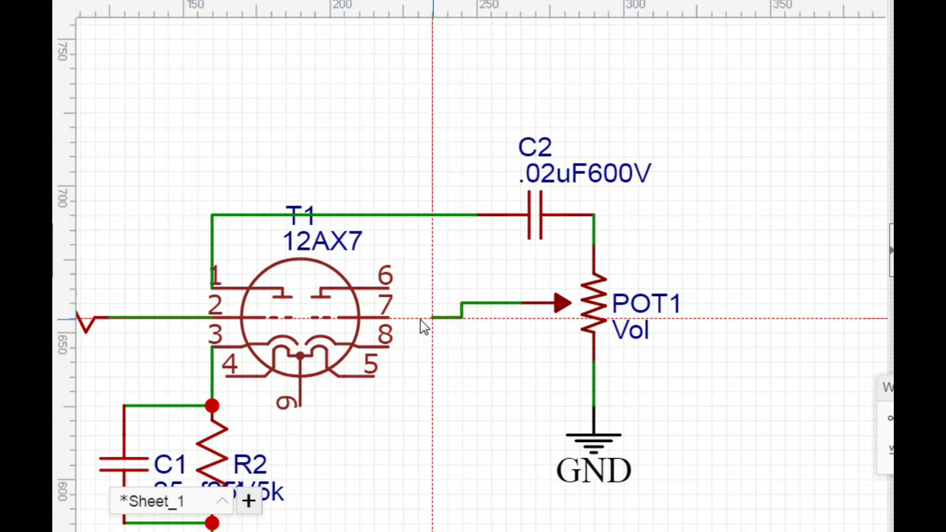
click(389, 318)
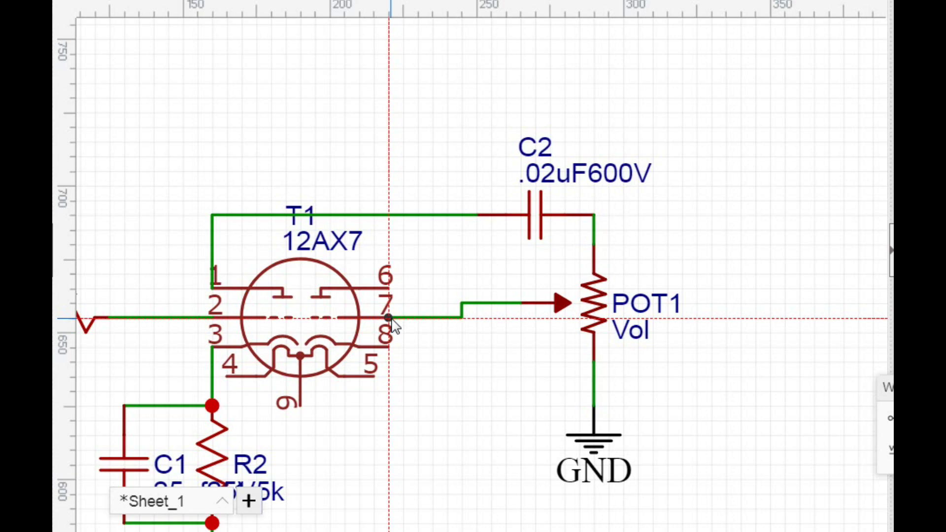
- Place a vertical resistor below pin 8 of the 12AX7, level with R2, and set its value to 1.5k
drag(474, 373, 552, 205)
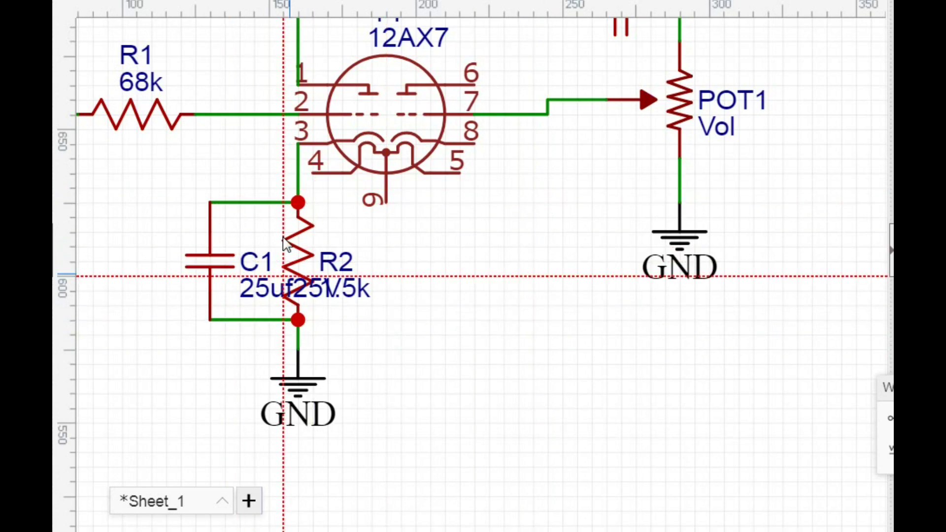
click(29, 188)
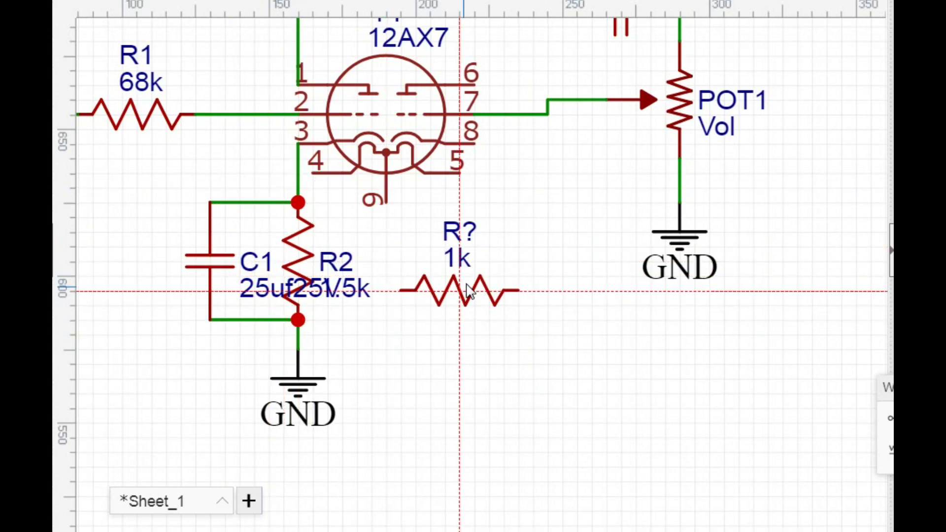
key(space)
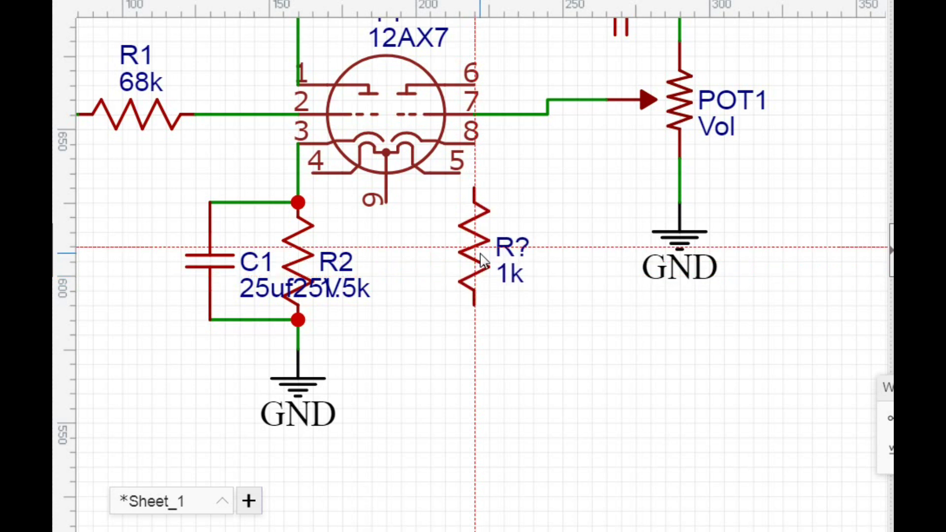
click(482, 274)
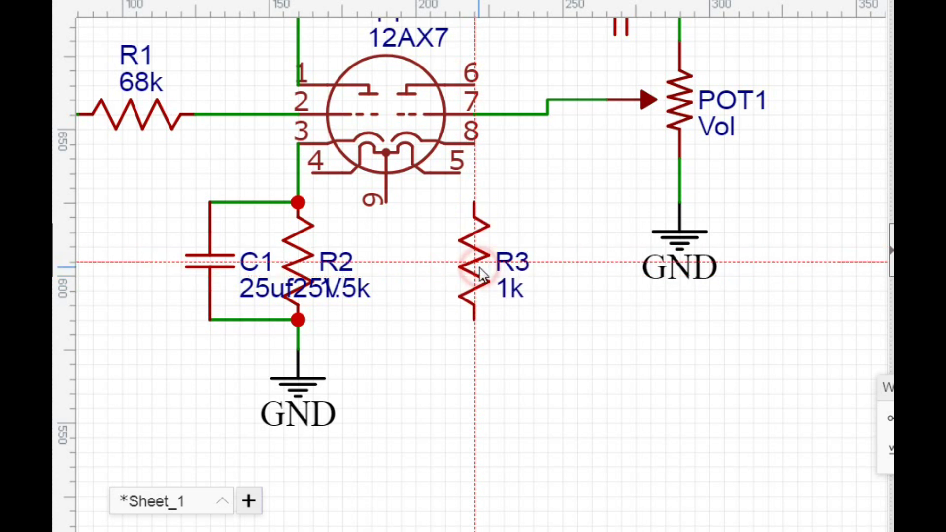
key(Escape)
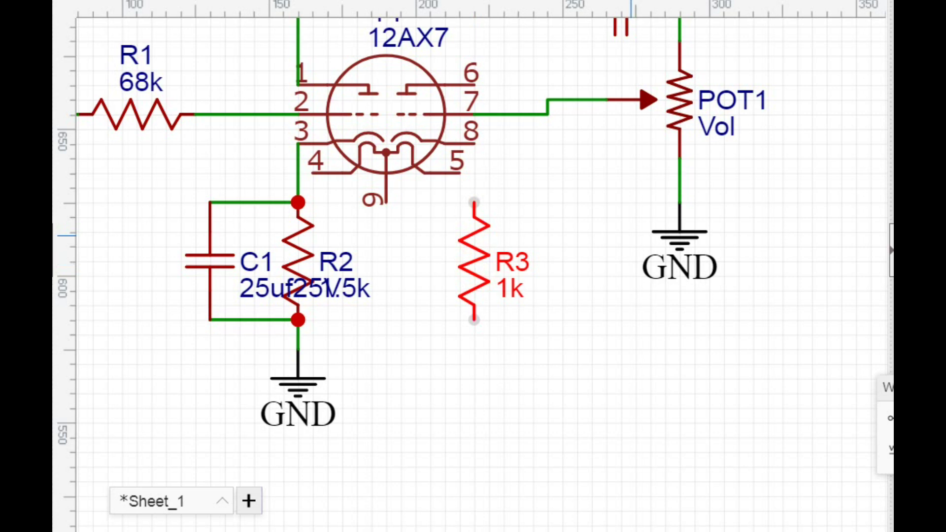
click(542, 334)
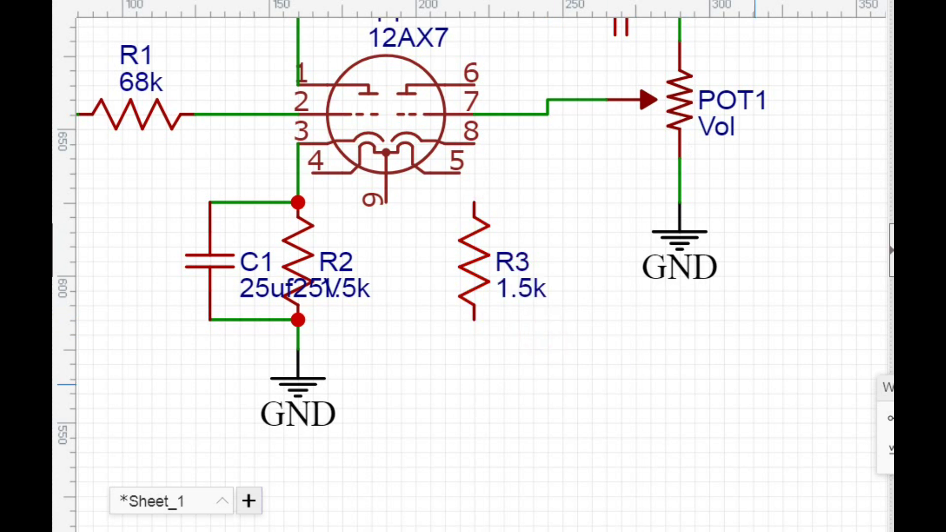
- Add a GND symbol directly below resistor R3
key(ctrl+g)
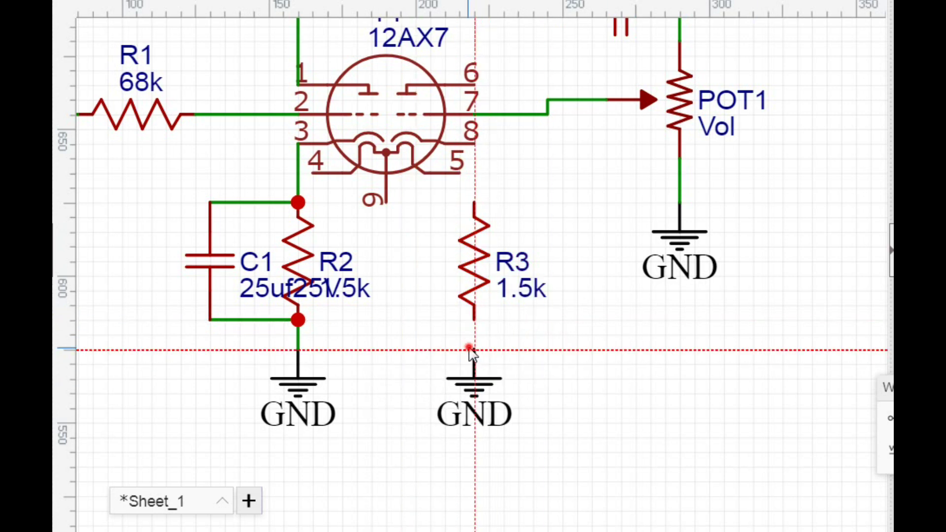
click(469, 349)
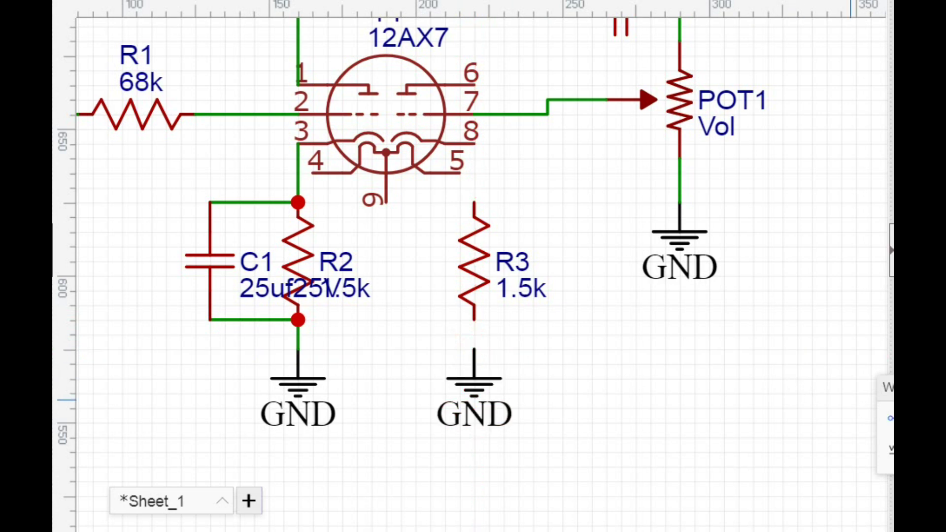
- Wire the lower end of R3 to its GND symbol and the upper end to pin 8 of the 12AX7
key(w)
click(474, 320)
click(474, 350)
click(475, 203)
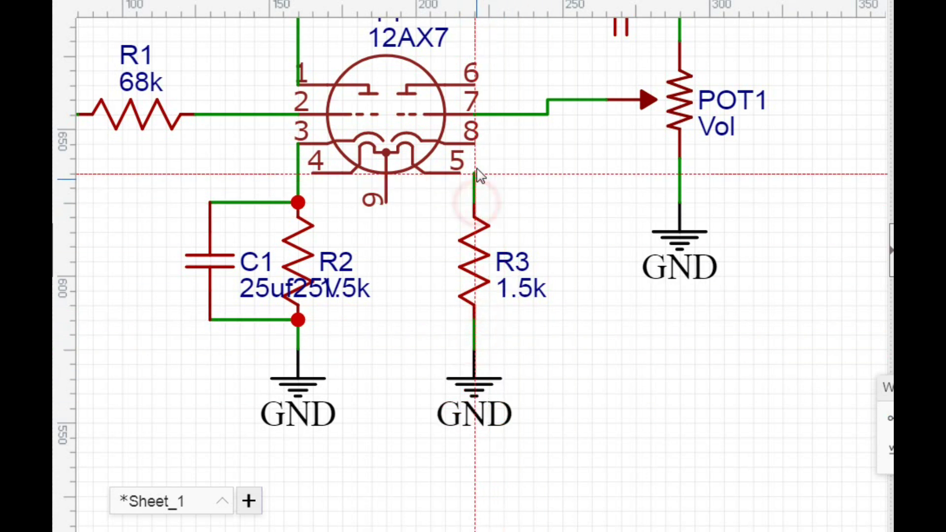
click(474, 144)
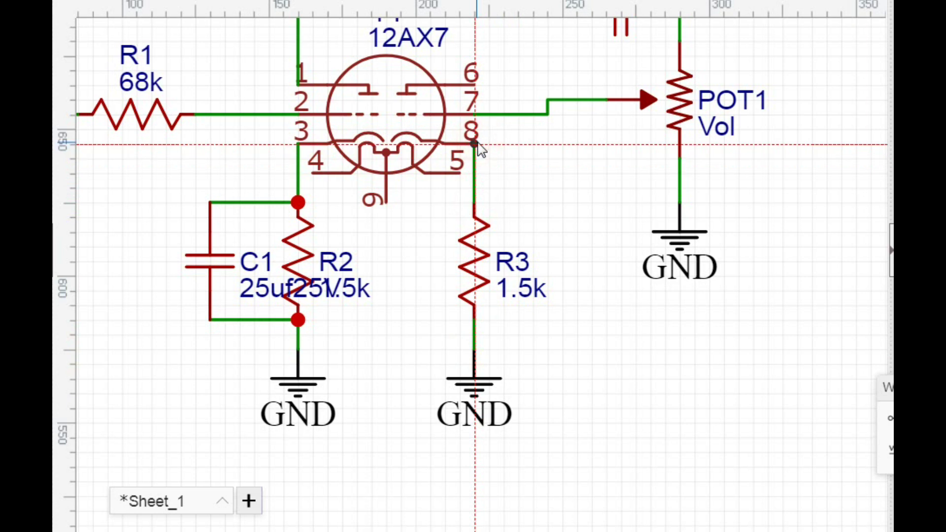
key(Escape)
- Copy the 25uf25V capacitor C1 and place the duplicate just beside R3, between pin 9 of the 12AX7 and R3
click(211, 264)
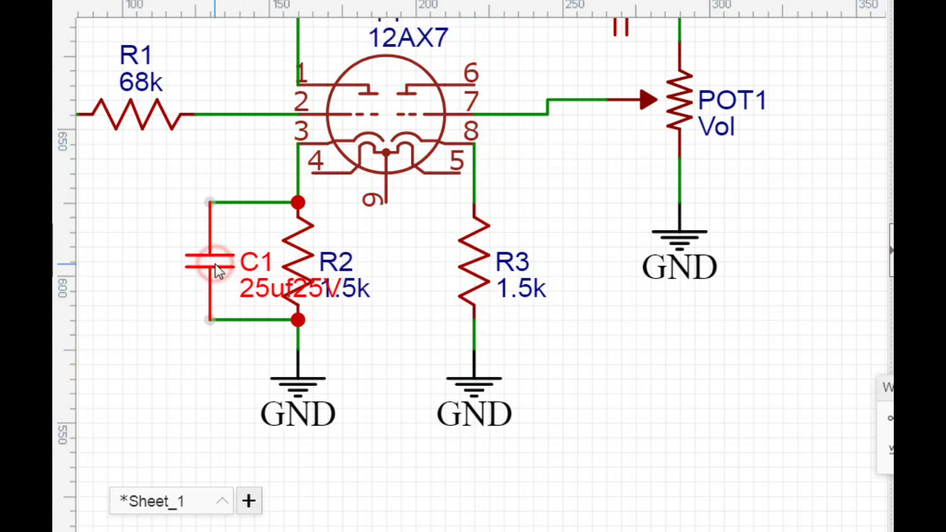
right_click(217, 270)
click(232, 300)
click(532, 342)
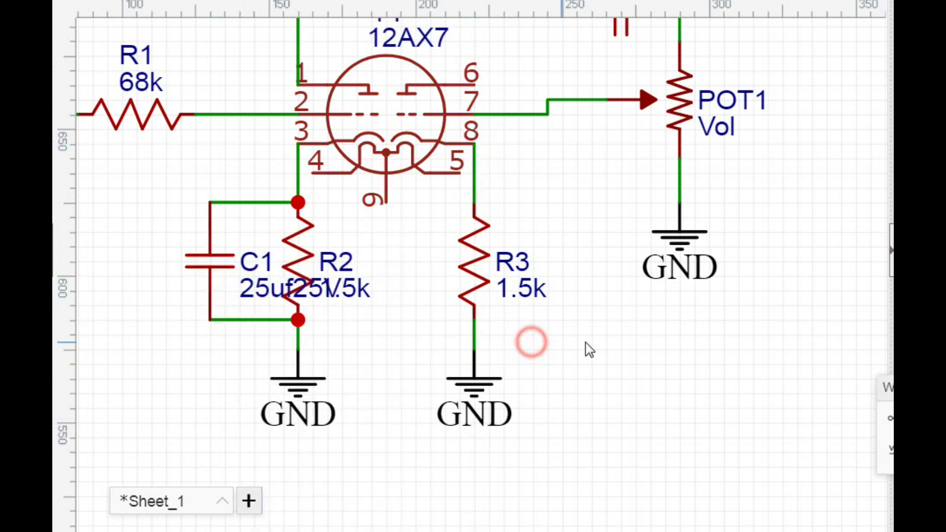
right_click(590, 350)
click(646, 340)
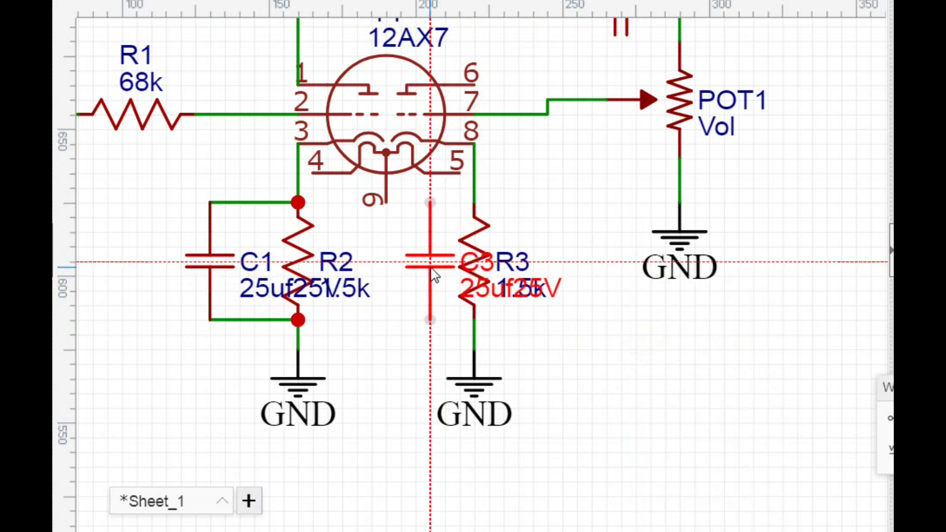
click(432, 268)
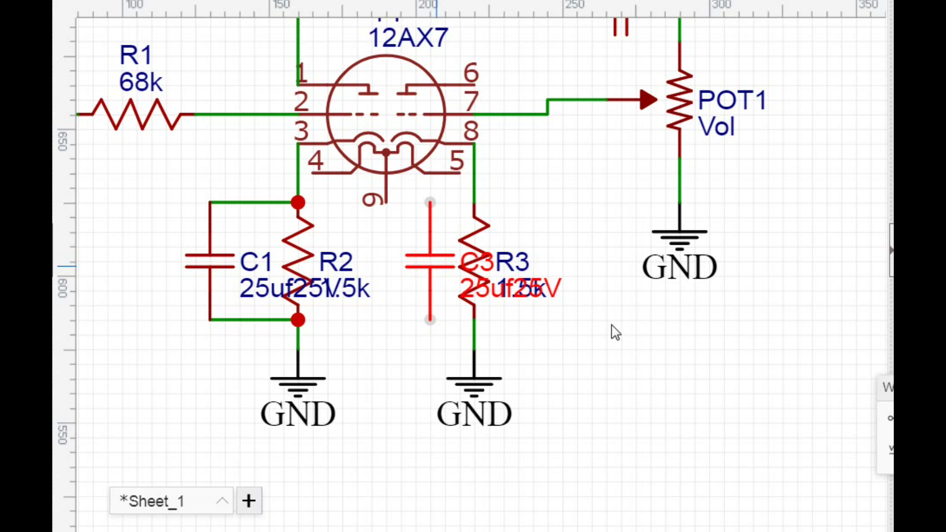
click(697, 359)
- Wire capacitor C3 in parallel with resistor R3, joining both of its ends to R3's ends
click(880, 388)
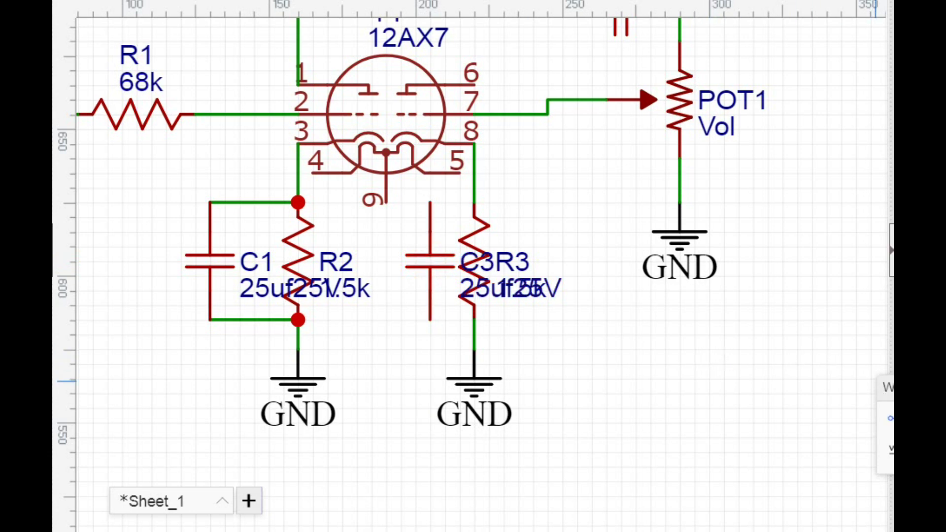
click(475, 202)
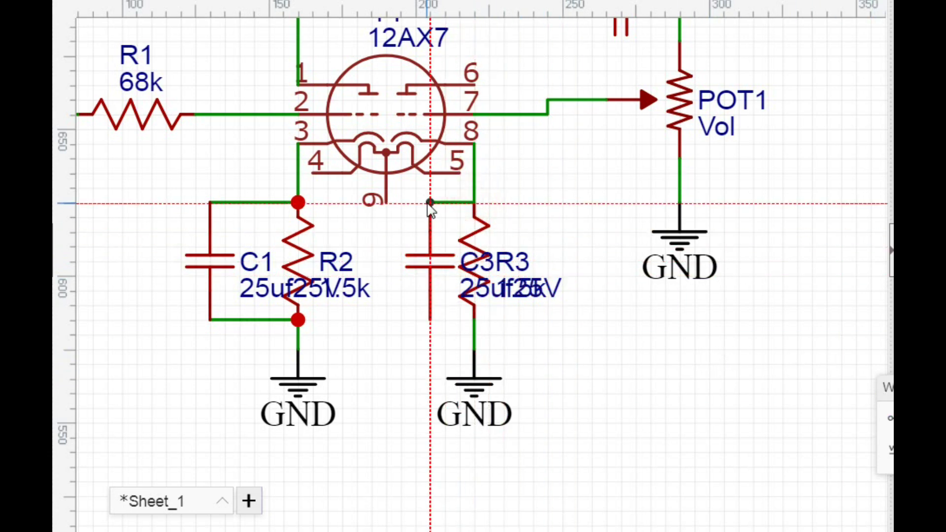
click(429, 320)
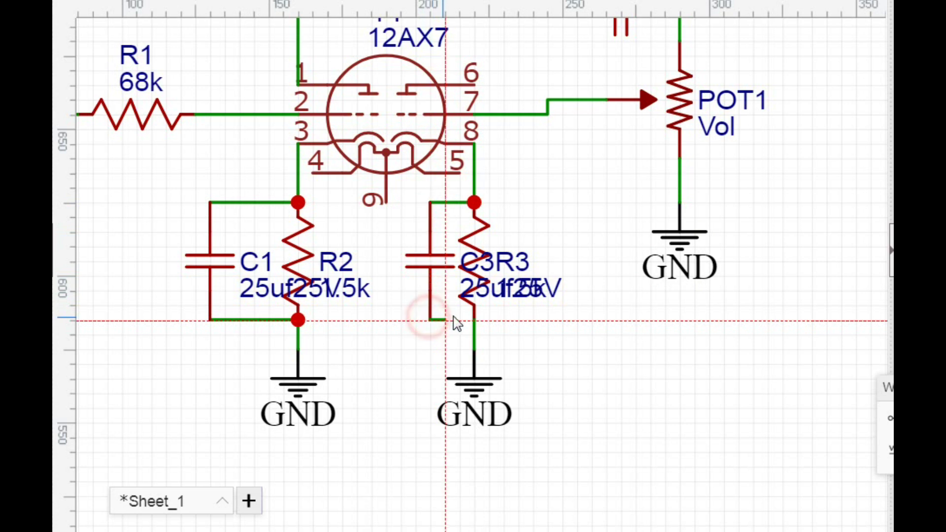
click(474, 320)
key(Escape)
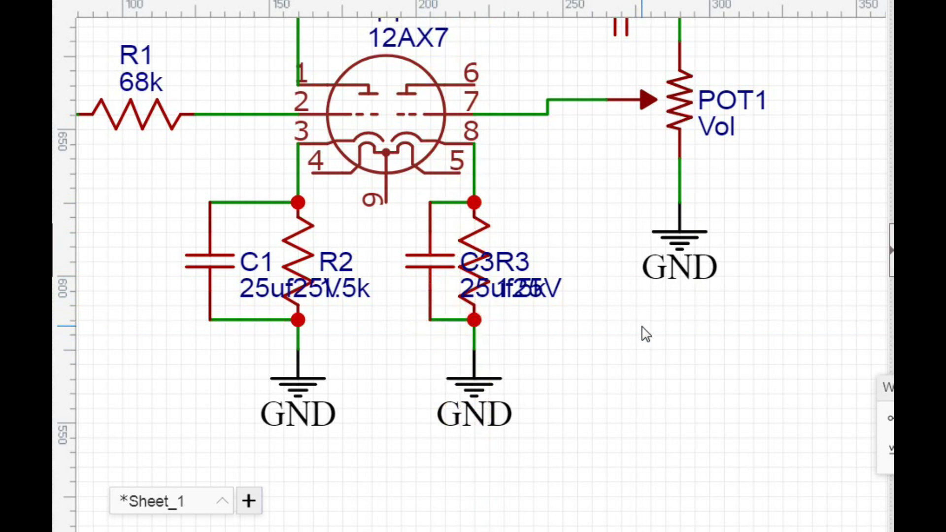
drag(779, 182, 739, 233)
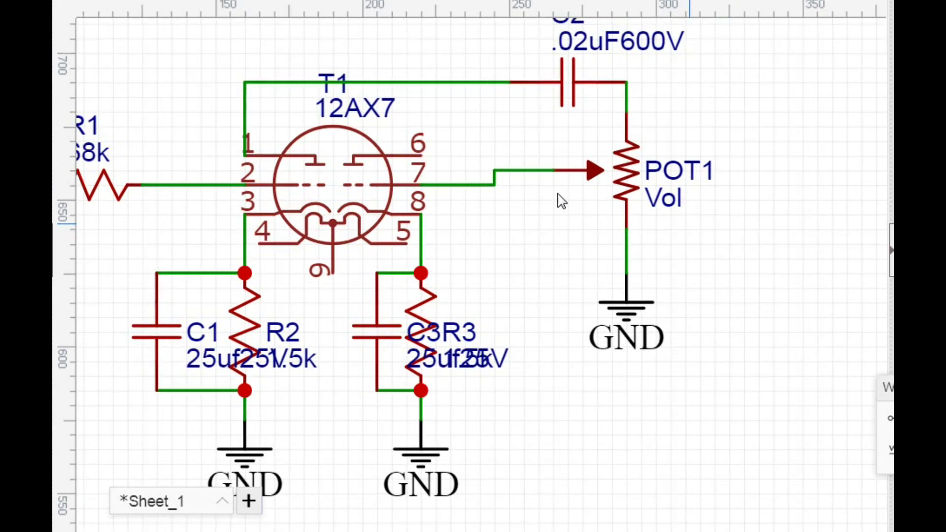
click(409, 162)
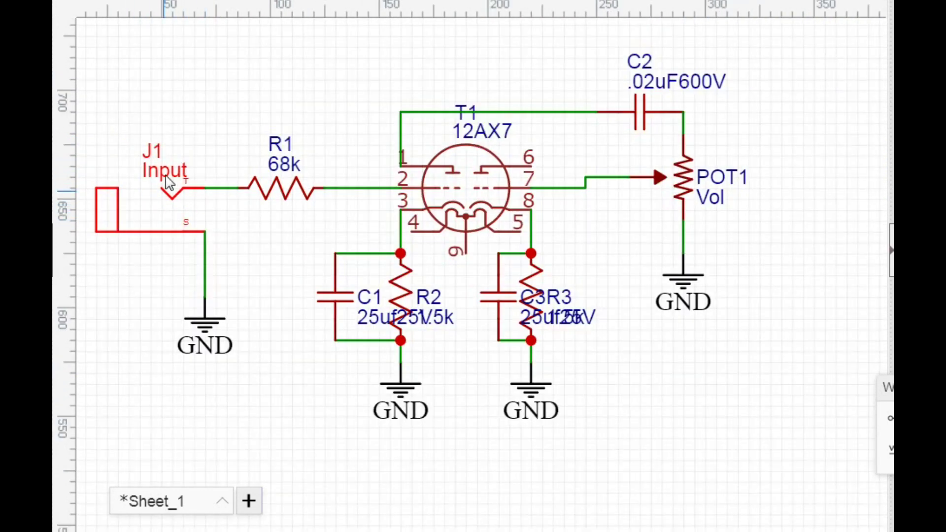
click(279, 185)
- Place a copy of the .02uF600V capacitor C2 between POT1 and the 6V6GT-P, in line with pin 5 of the 6V6GT-P
drag(652, 214, 444, 230)
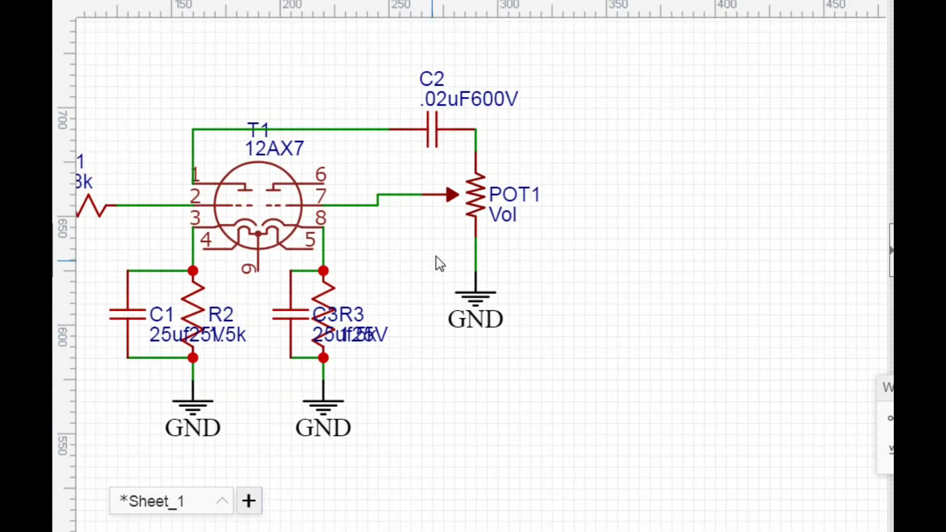
drag(433, 253, 382, 253)
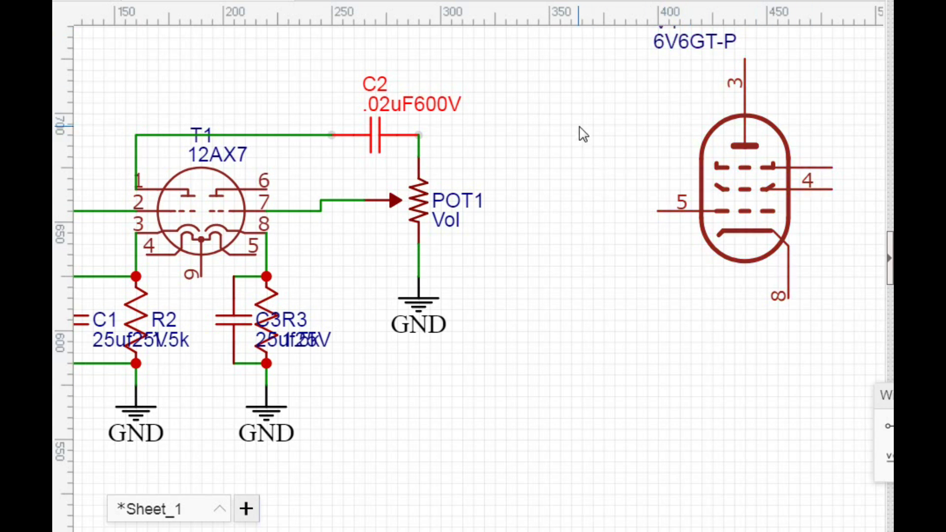
right_click(559, 153)
click(628, 253)
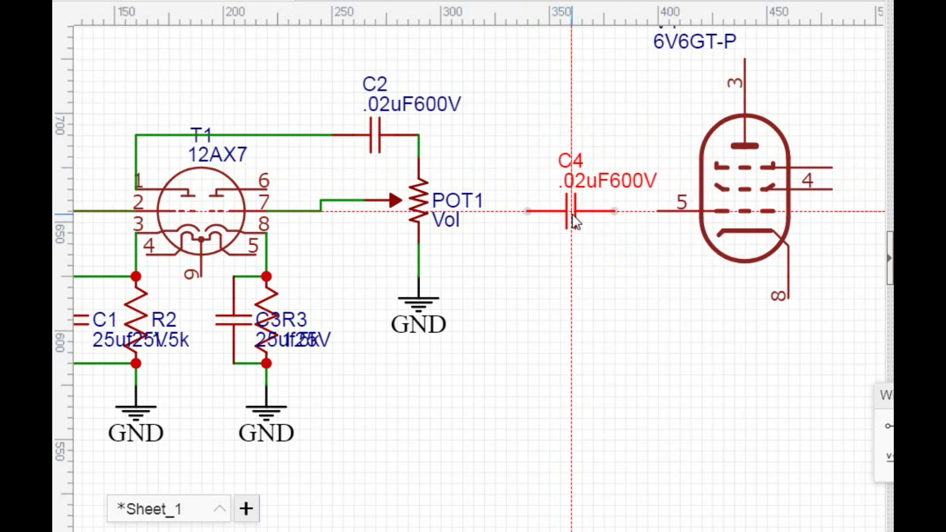
click(575, 221)
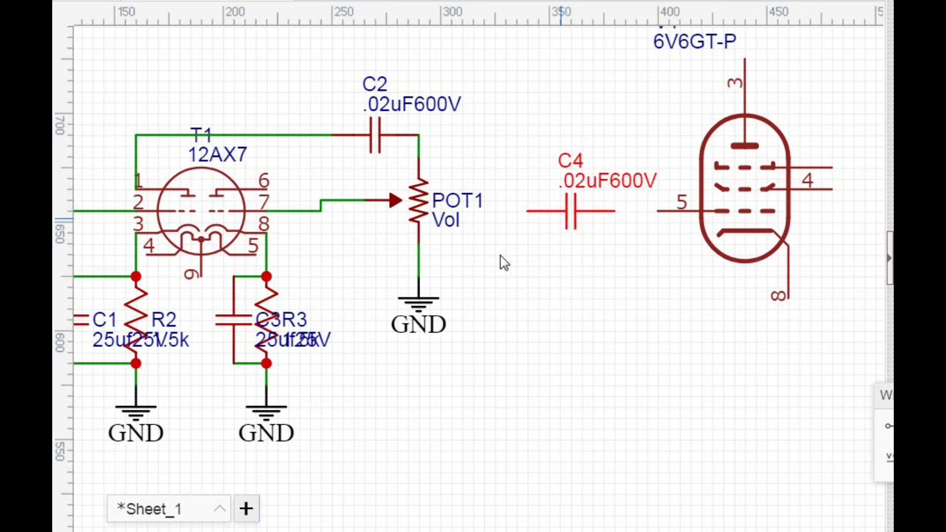
- Try to wire pin 6 of the 12AX7 to C4 along a route crossing below POT1, and undo that wire
click(889, 430)
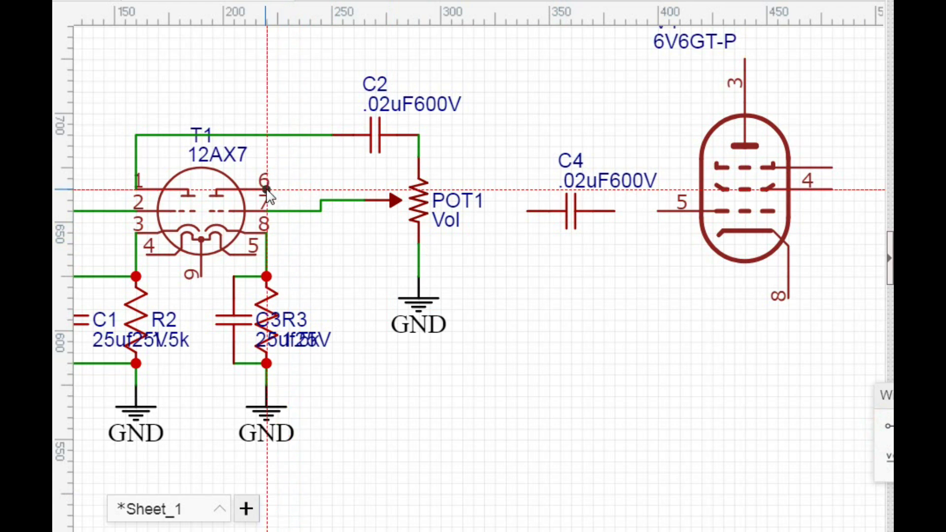
click(266, 189)
click(344, 189)
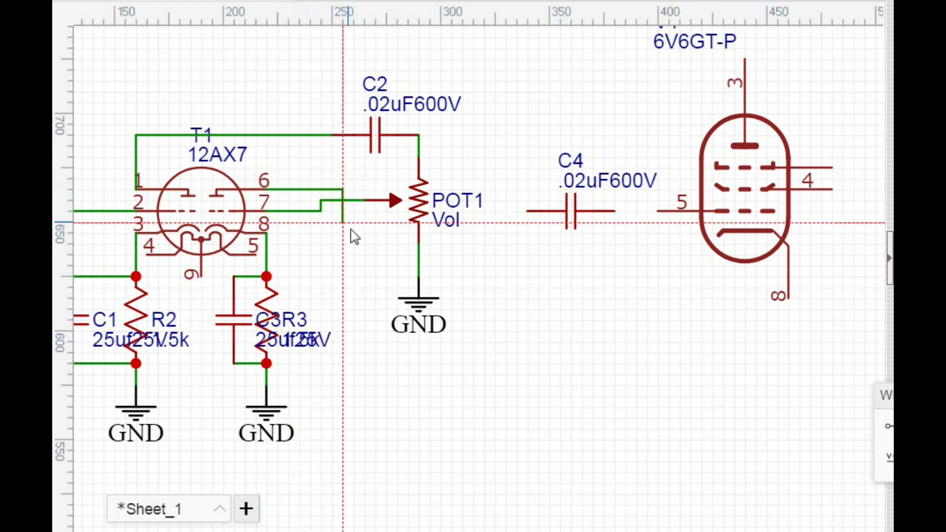
click(343, 244)
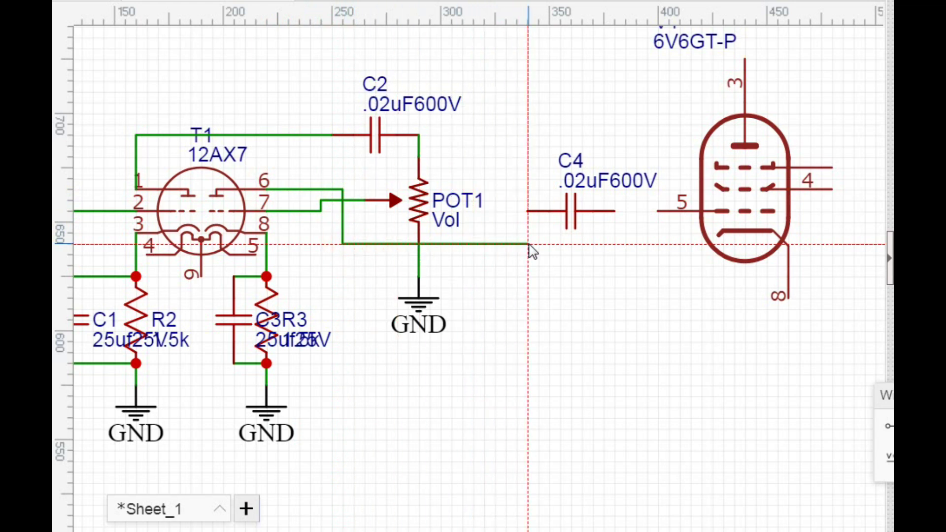
click(531, 211)
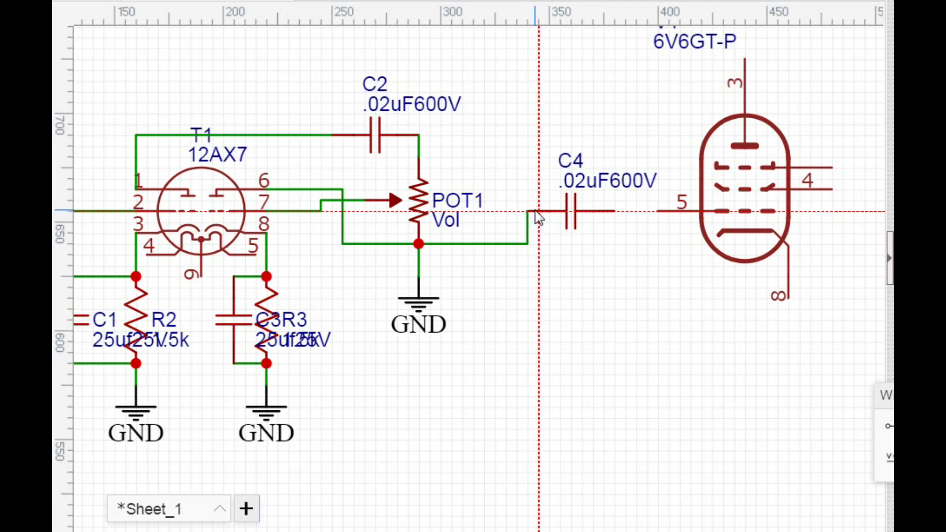
key(ctrl+z)
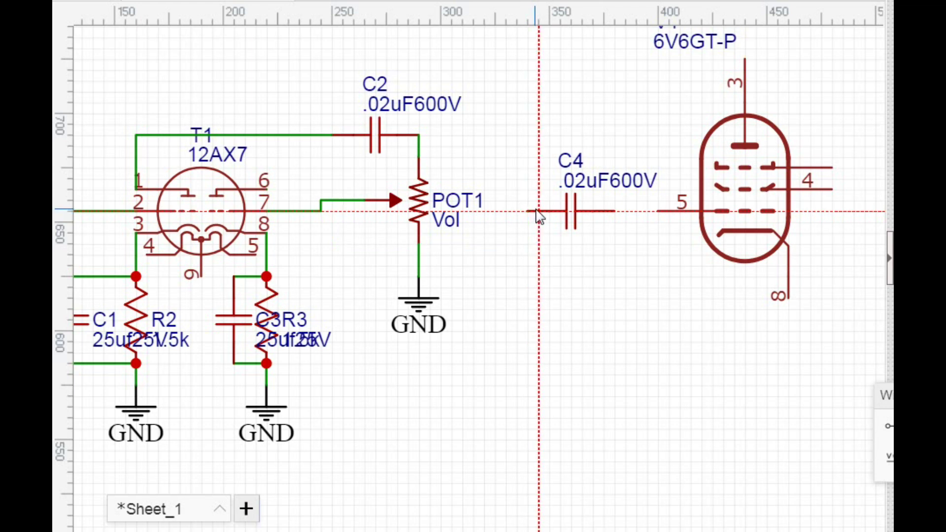
- Wire pin 6 of the 12AX7 to the near end of C4, routing the wire up and over C2
click(267, 190)
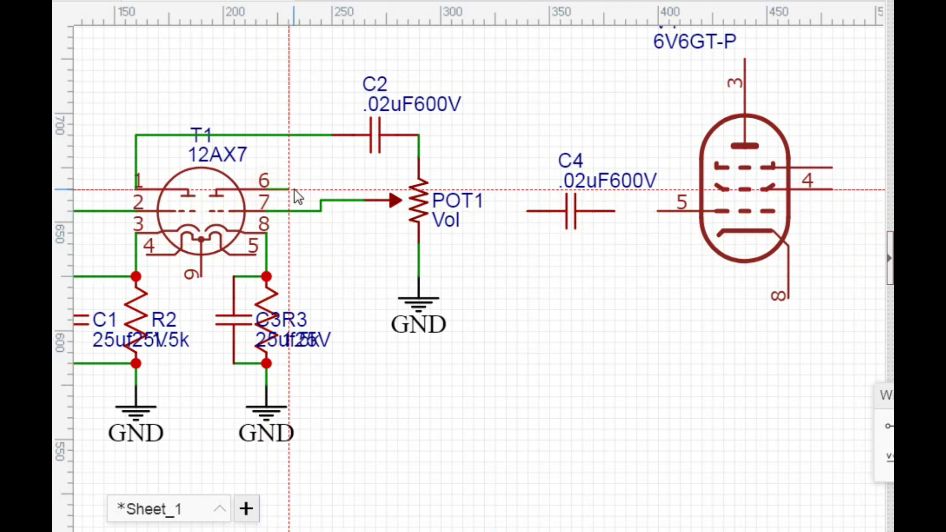
click(288, 189)
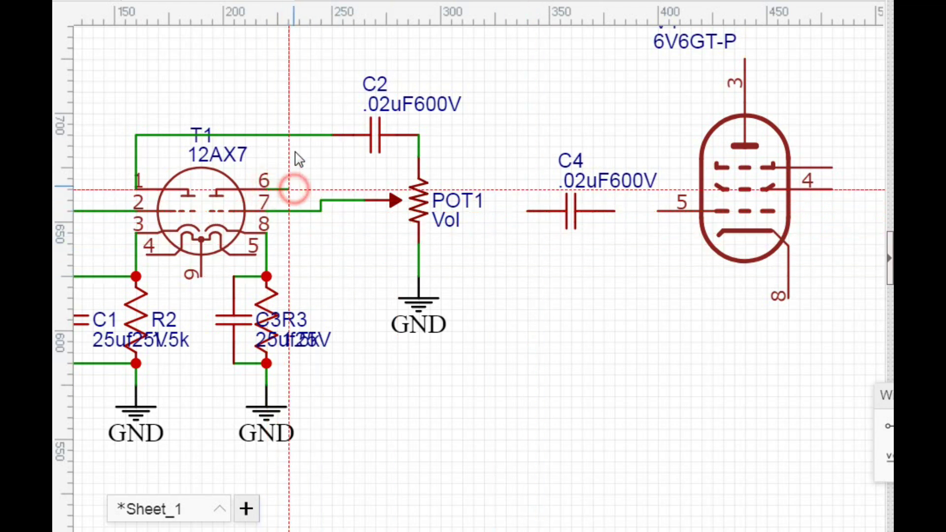
click(289, 59)
click(531, 55)
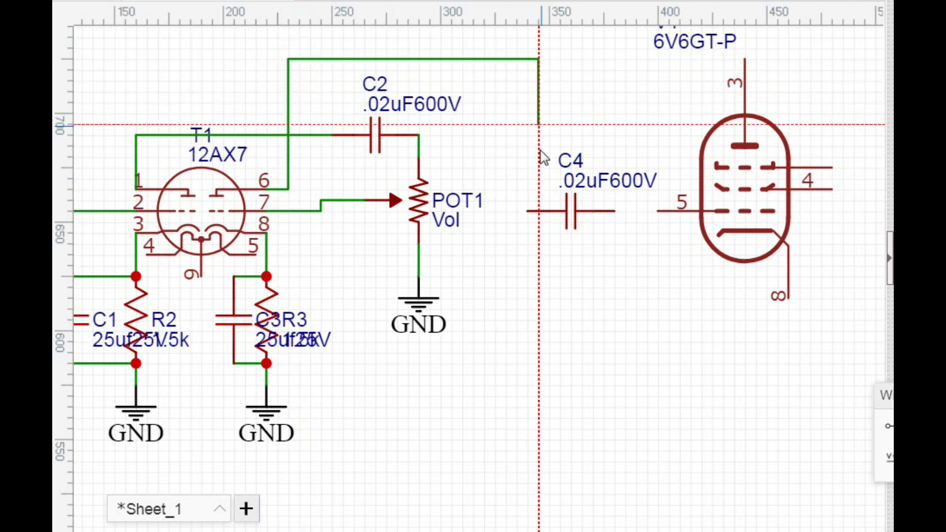
click(530, 211)
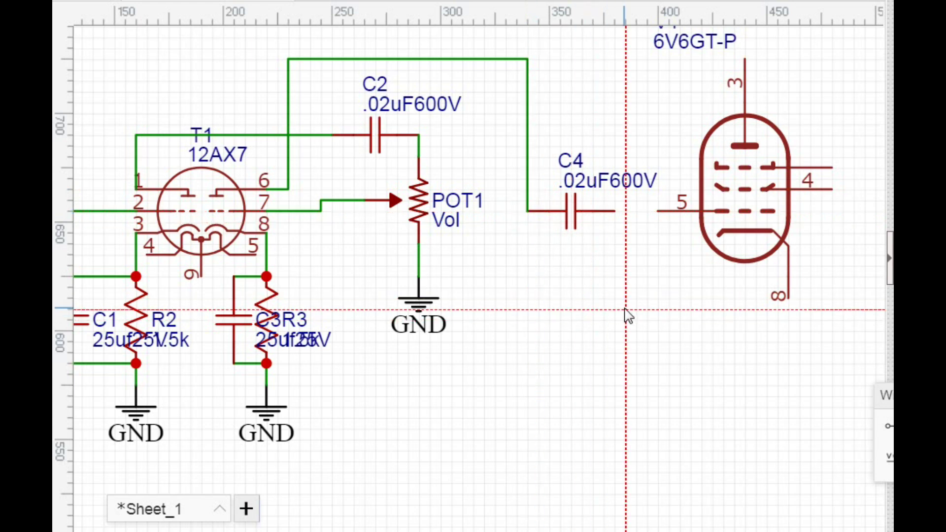
key(Escape)
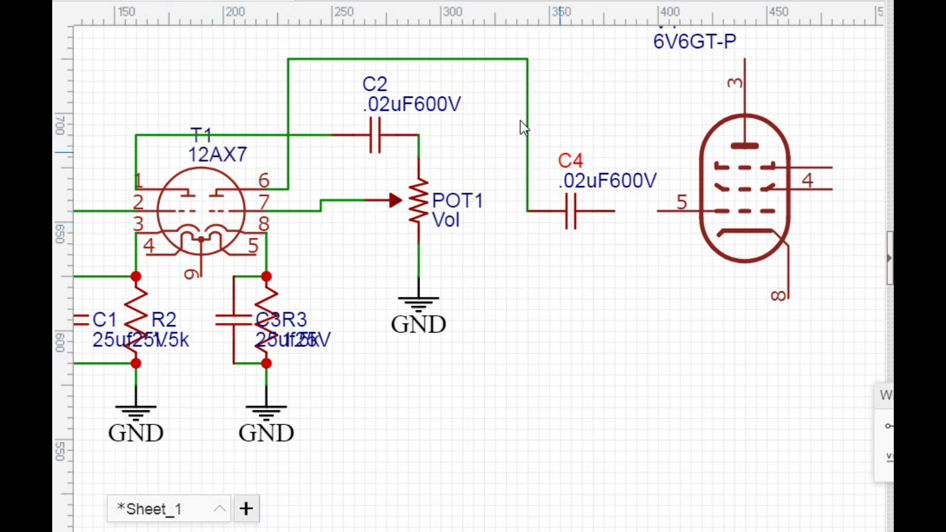
- Wire the free end of C4 to pin 5 of the 6V6GT-P
key(w)
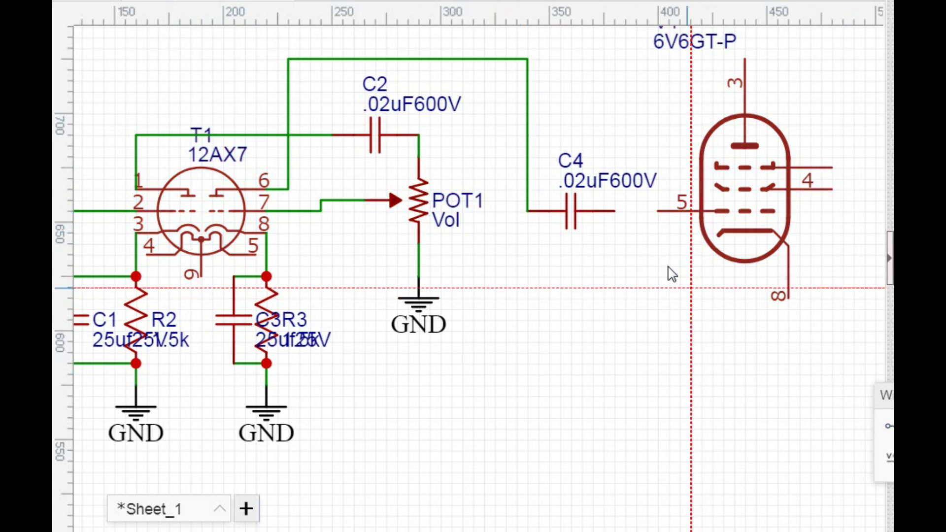
click(616, 212)
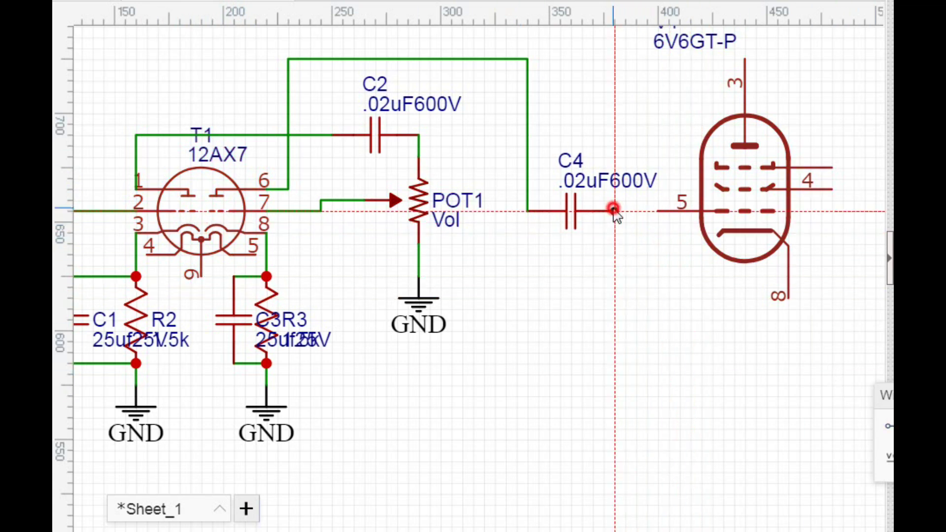
click(657, 212)
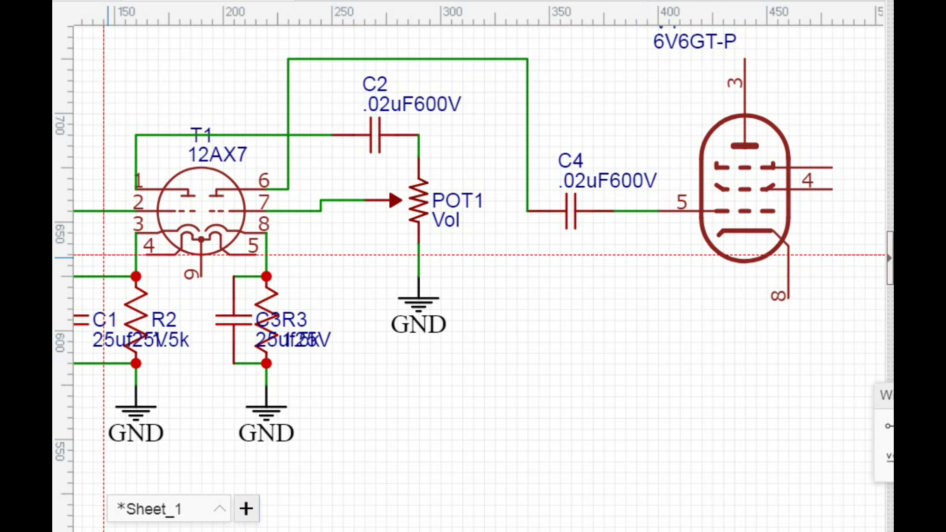
- Place a vertical resistor directly below pin 8 of the 6V6GT-P and set its value to 470R
click(53, 207)
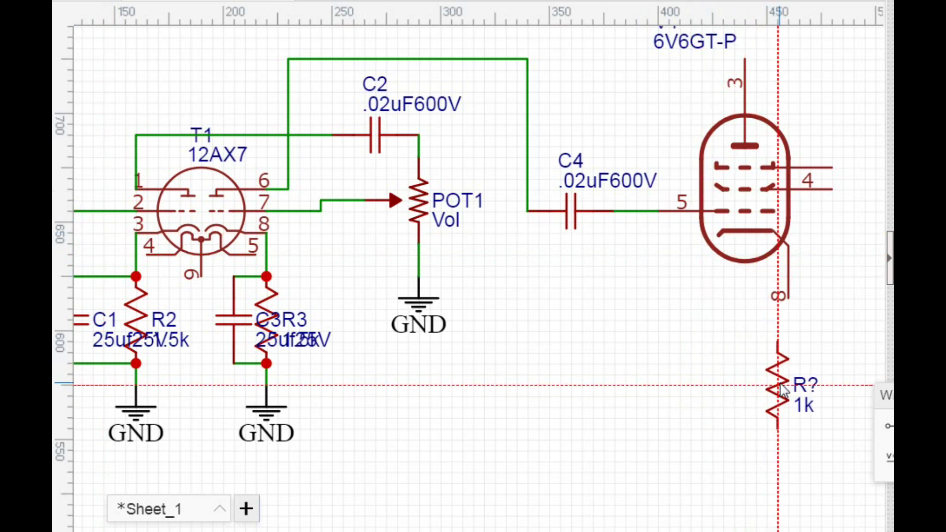
click(785, 386)
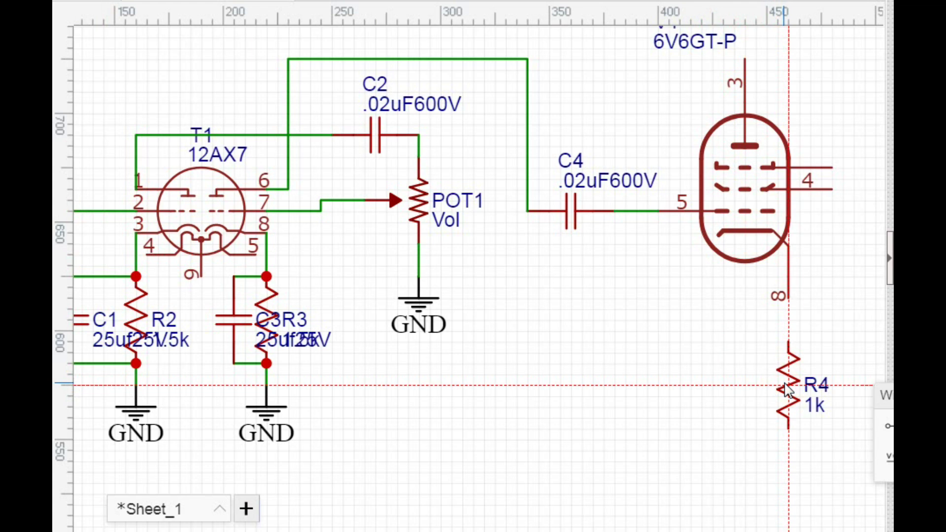
click(787, 389)
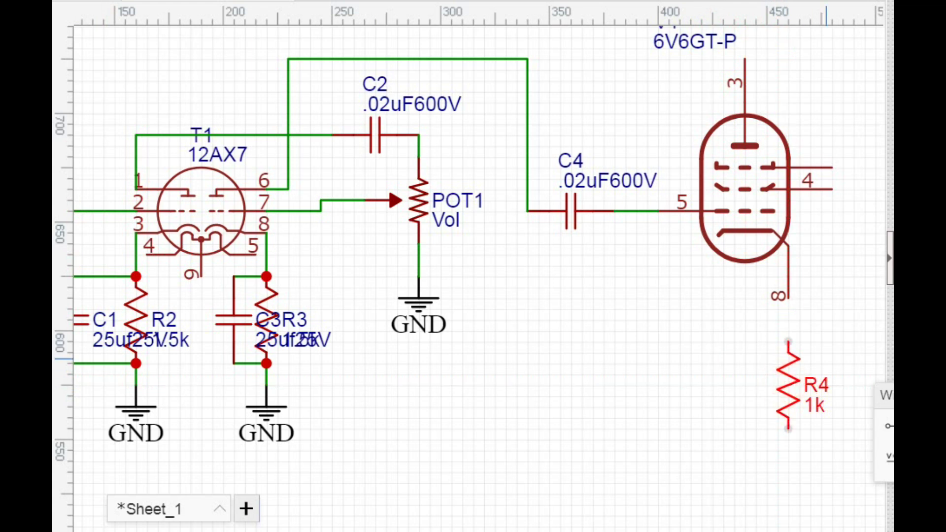
click(687, 316)
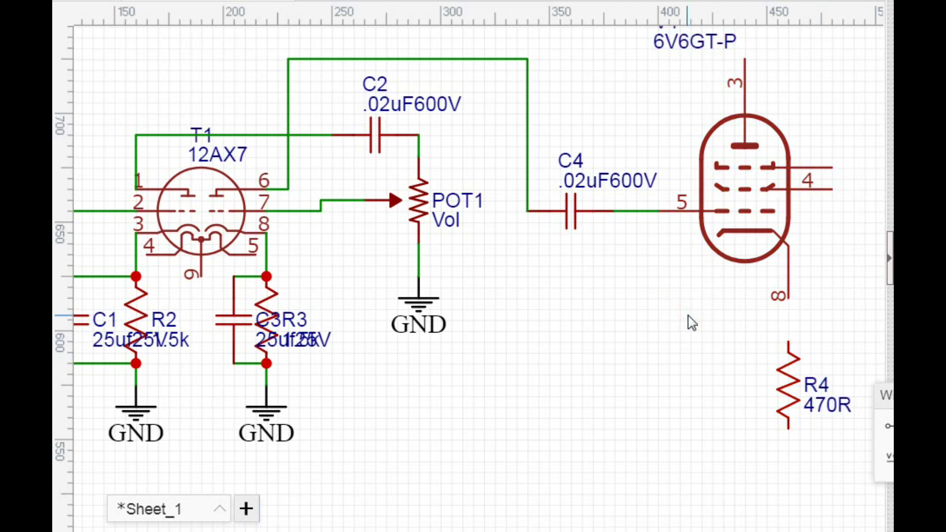
- Place a copy of the 25uf25V capacitor C3 upright beside R4 and a GND symbol directly below R4
right_click(225, 319)
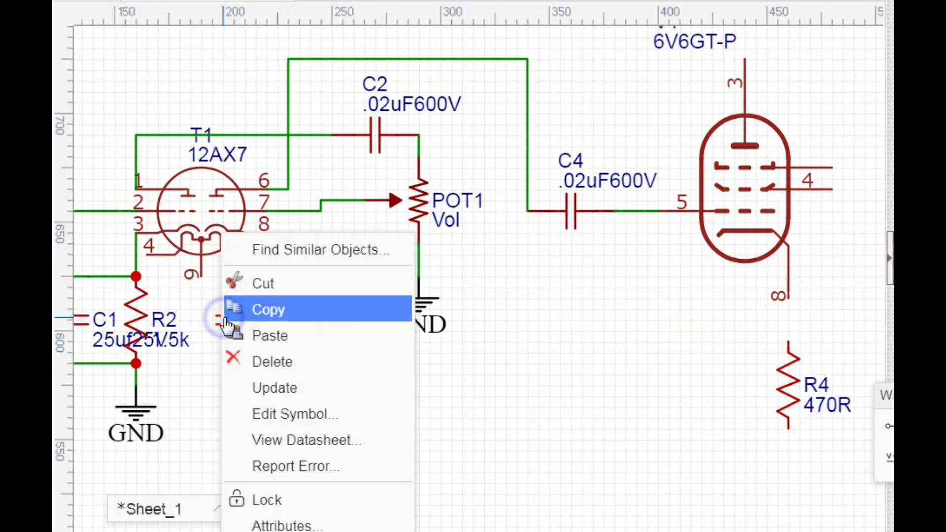
click(251, 319)
right_click(690, 359)
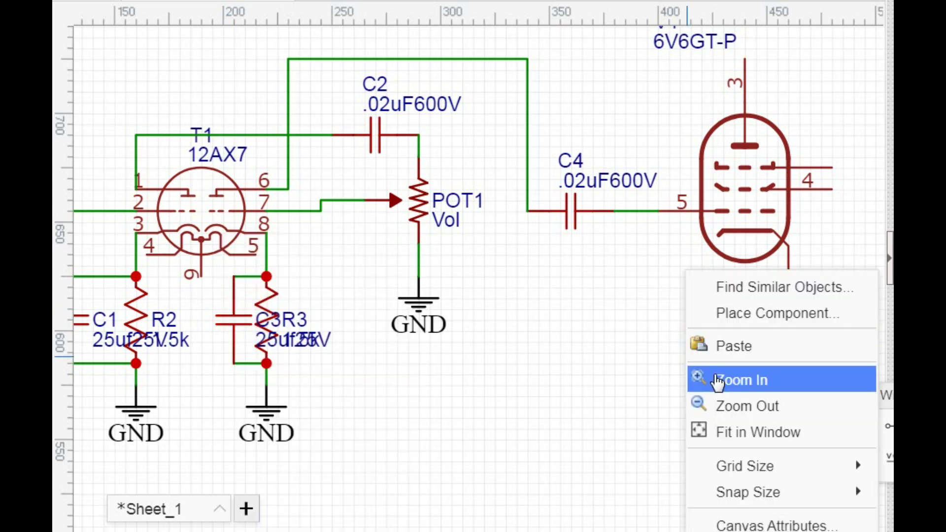
click(721, 347)
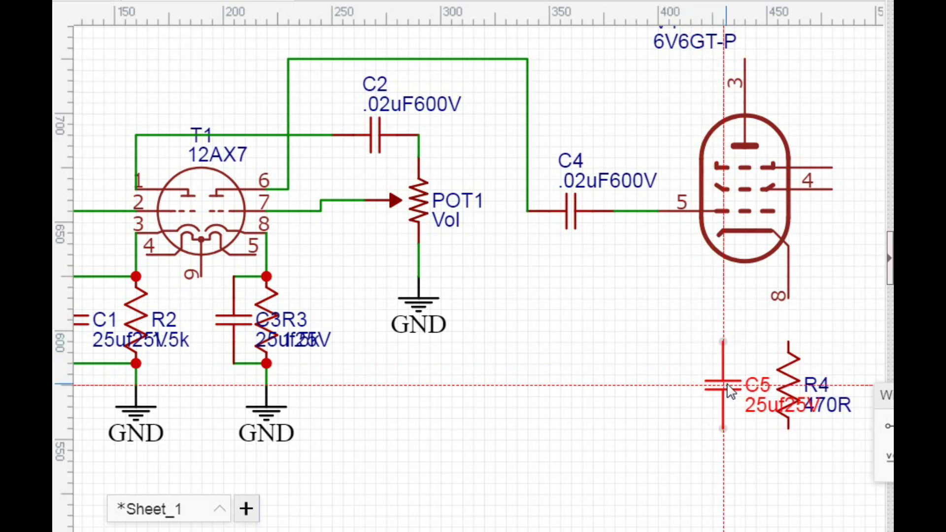
click(724, 385)
click(653, 389)
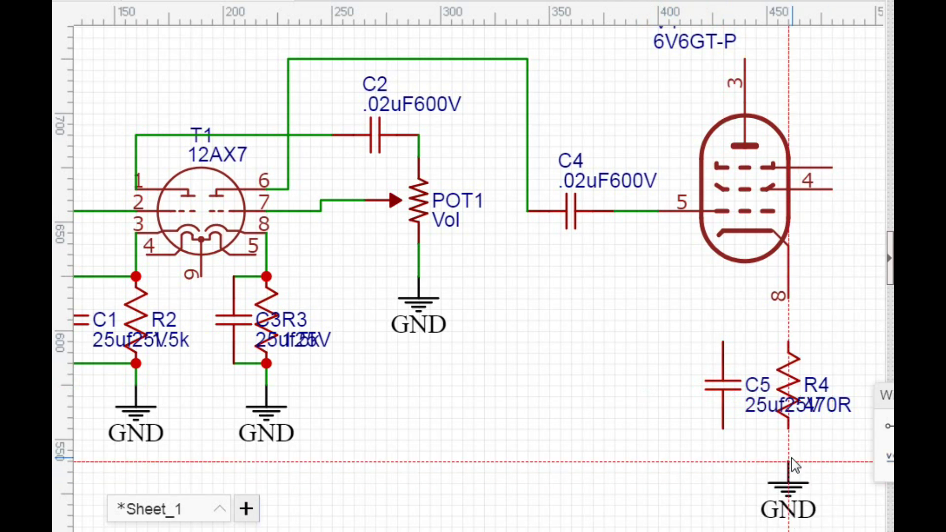
click(792, 463)
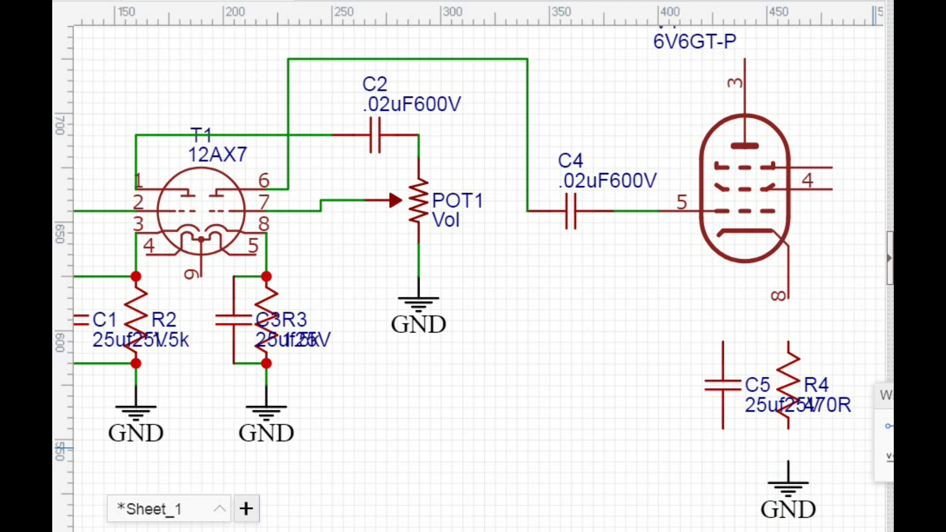
- Wire pin 8 of the 6V6GT-P to R4, connect C5 in parallel with R4, and join their lower ends to GND
click(789, 299)
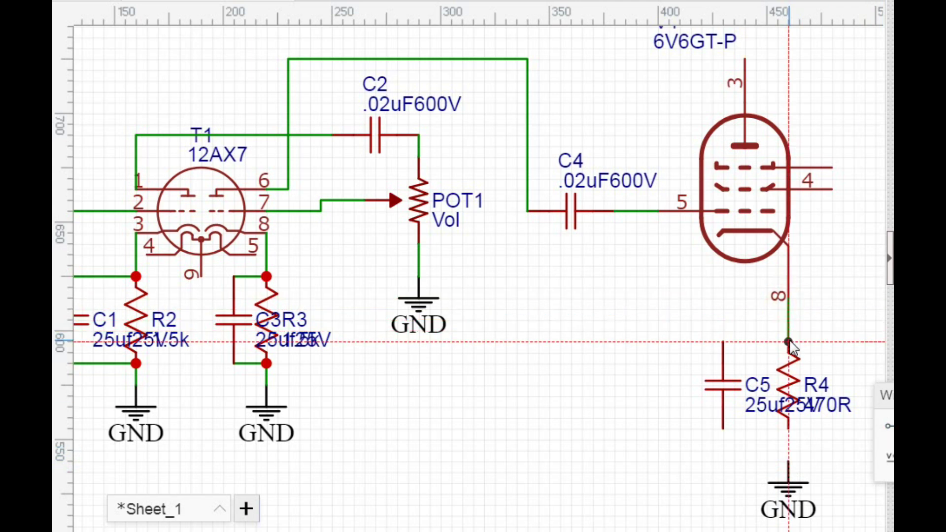
click(789, 341)
click(789, 342)
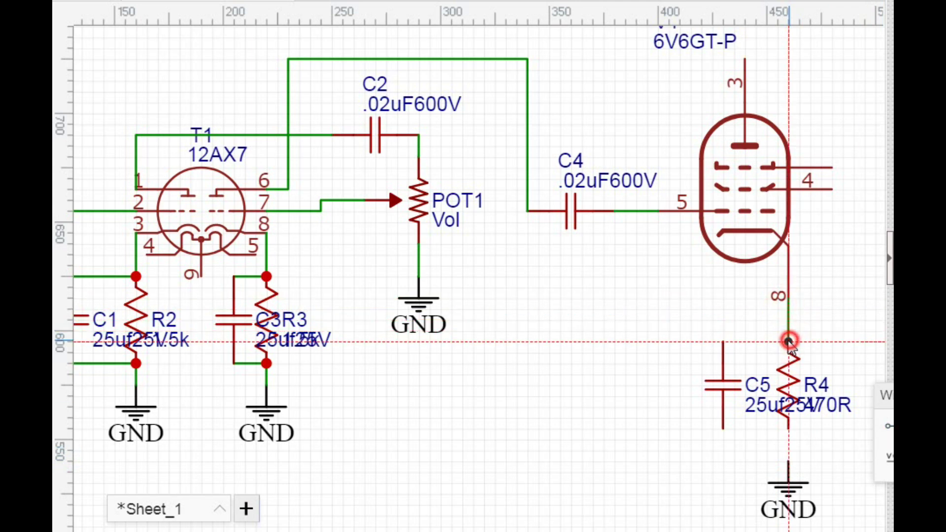
click(723, 341)
click(723, 429)
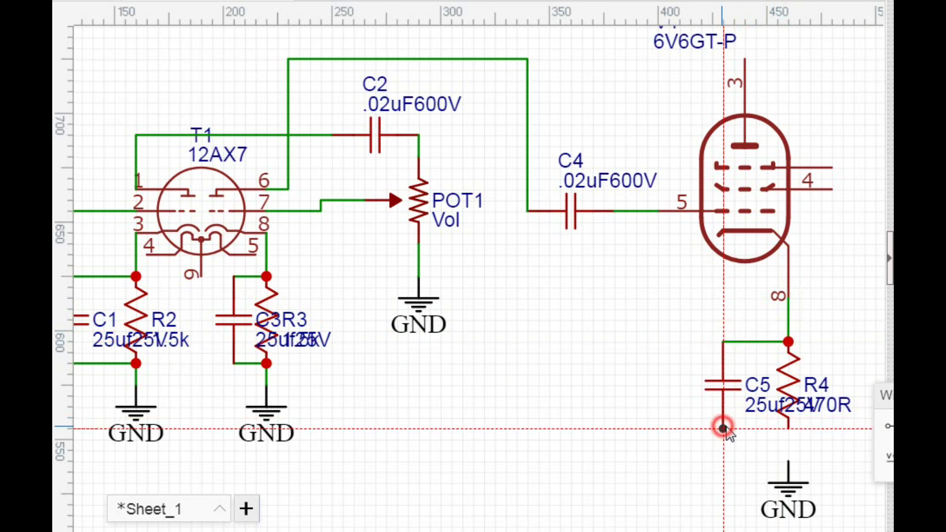
click(788, 428)
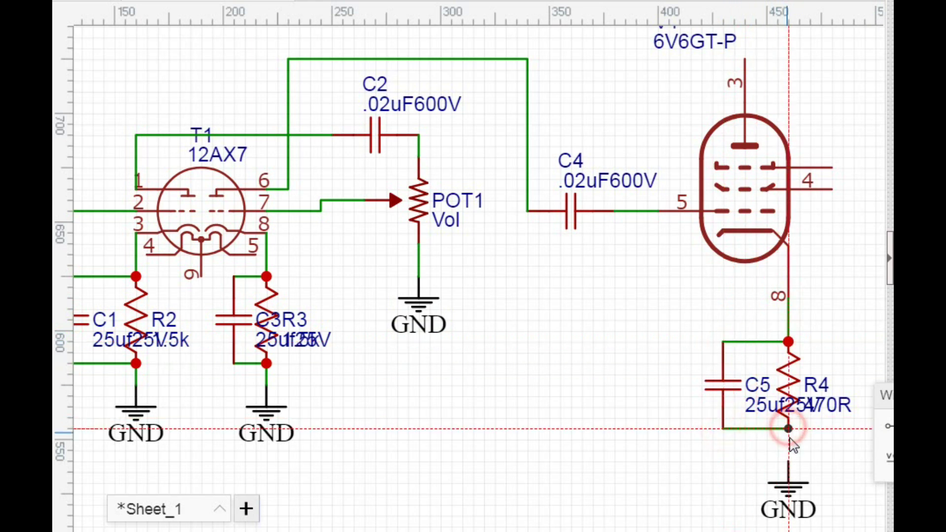
click(789, 461)
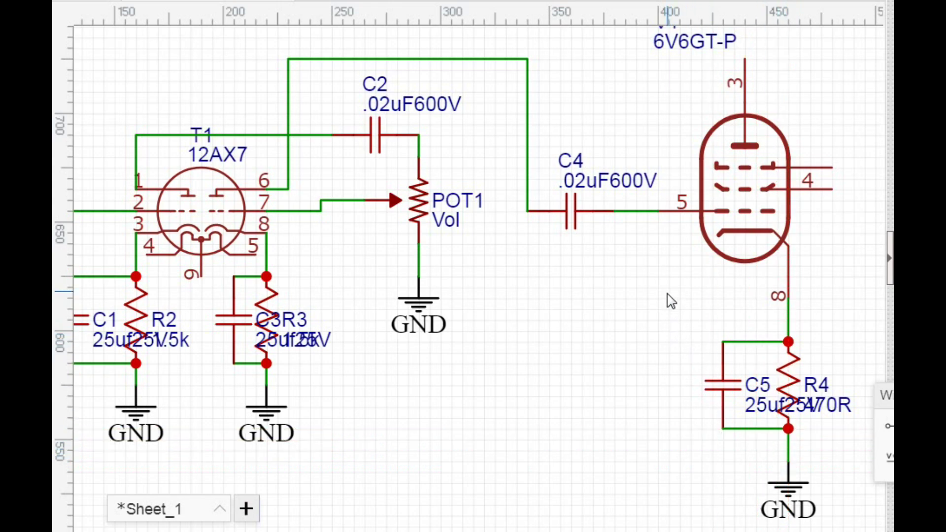
- Place the OUTPUT transformer to the right of the 6V6GT-P and wire pin 3 to its upper primary terminal
drag(666, 296, 422, 348)
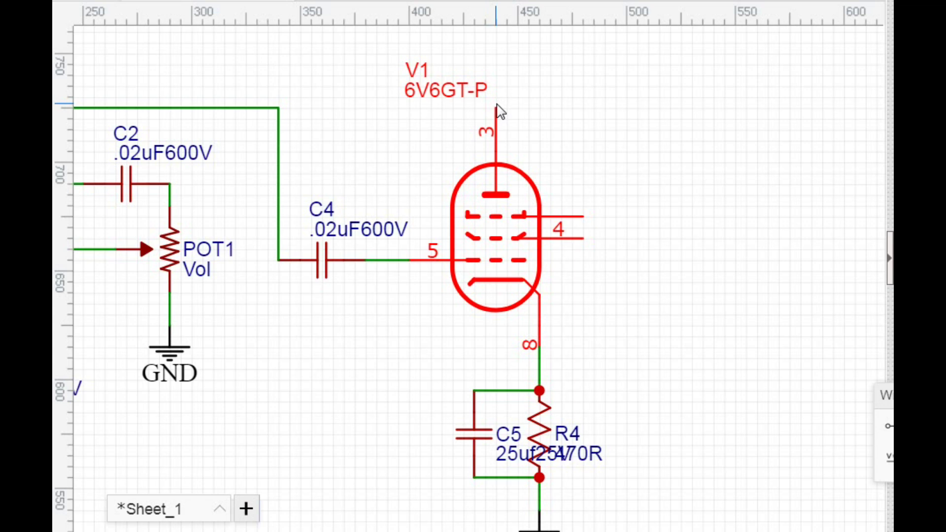
key(ctrl+z)
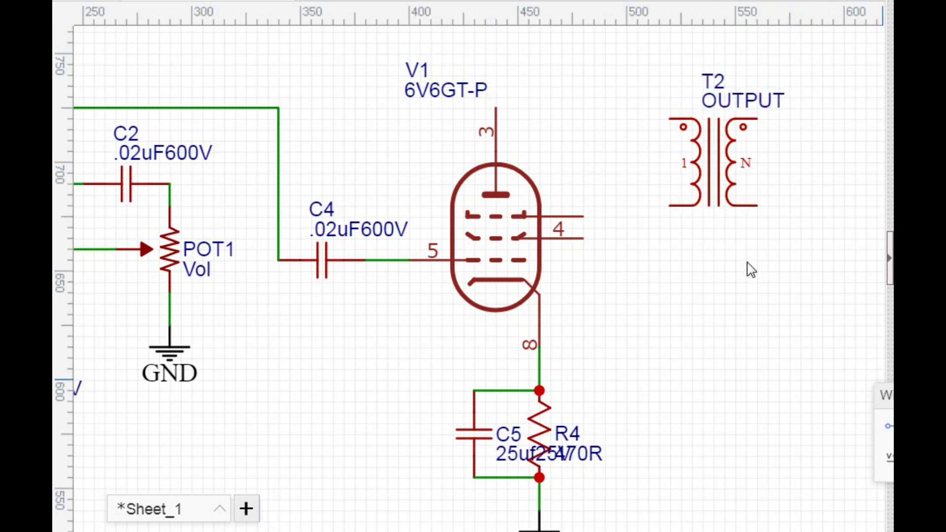
key(w)
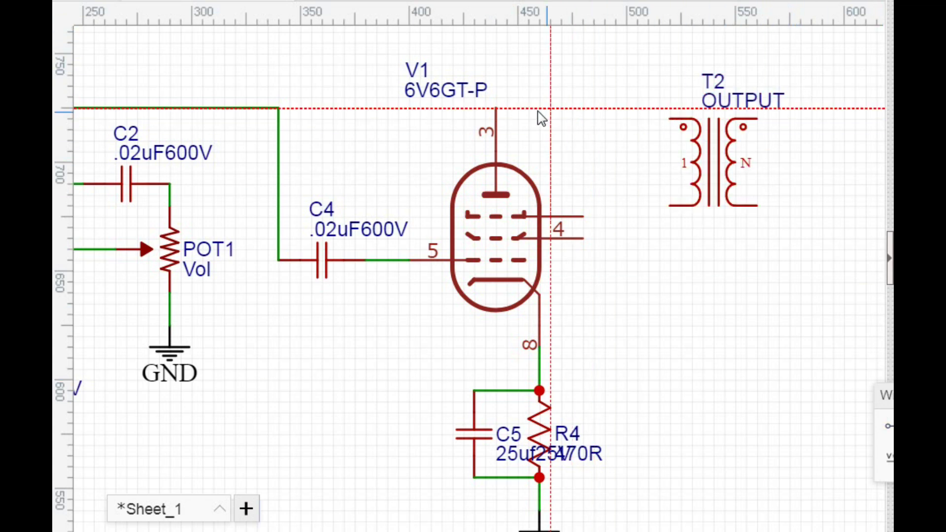
click(496, 107)
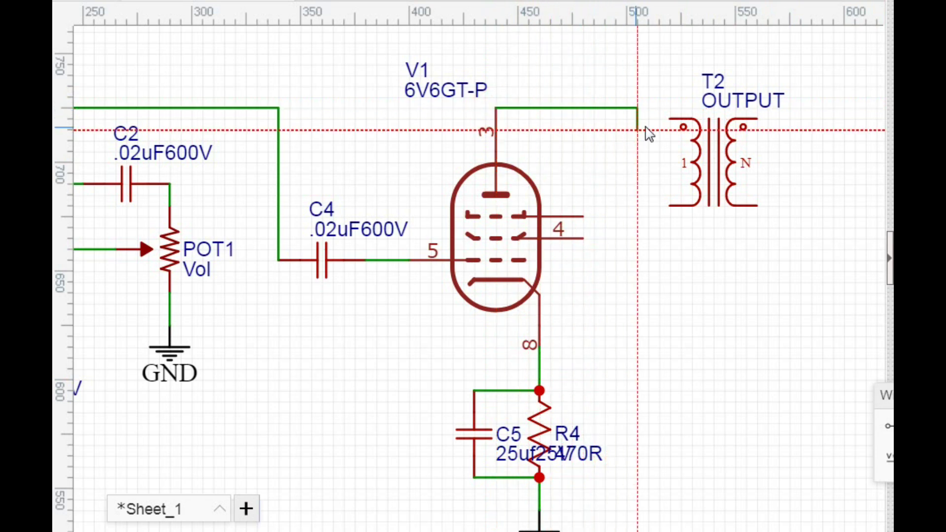
click(670, 119)
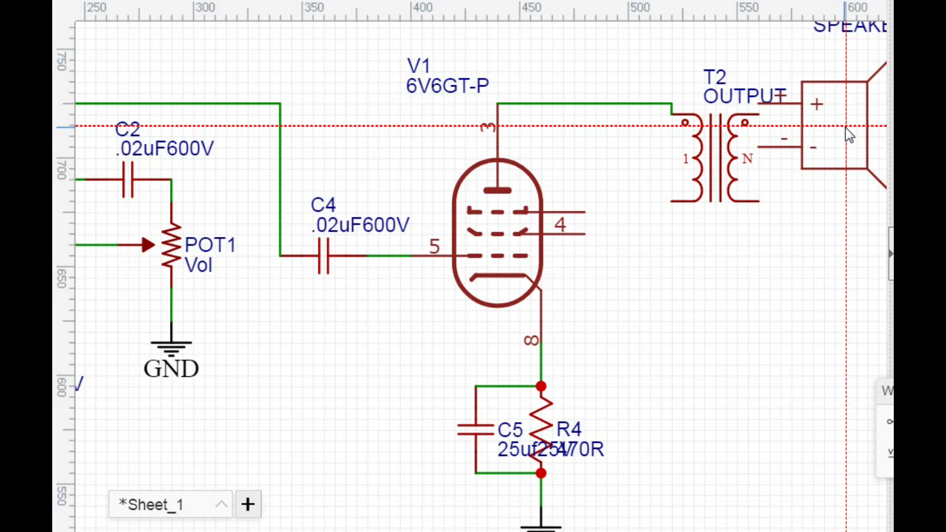
- Place a speaker symbol to the right of the OUTPUT transformer, with its terminals facing the secondary winding
click(826, 223)
drag(826, 224, 592, 206)
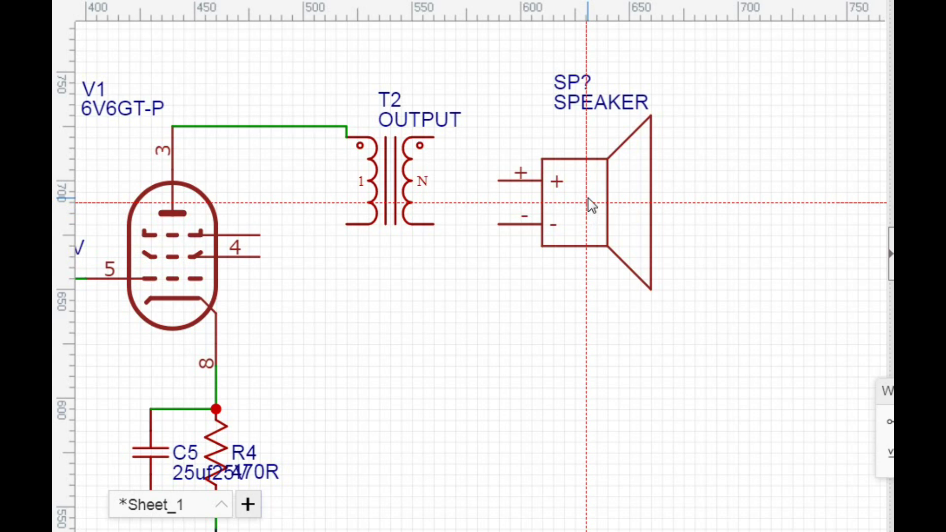
drag(588, 198, 597, 183)
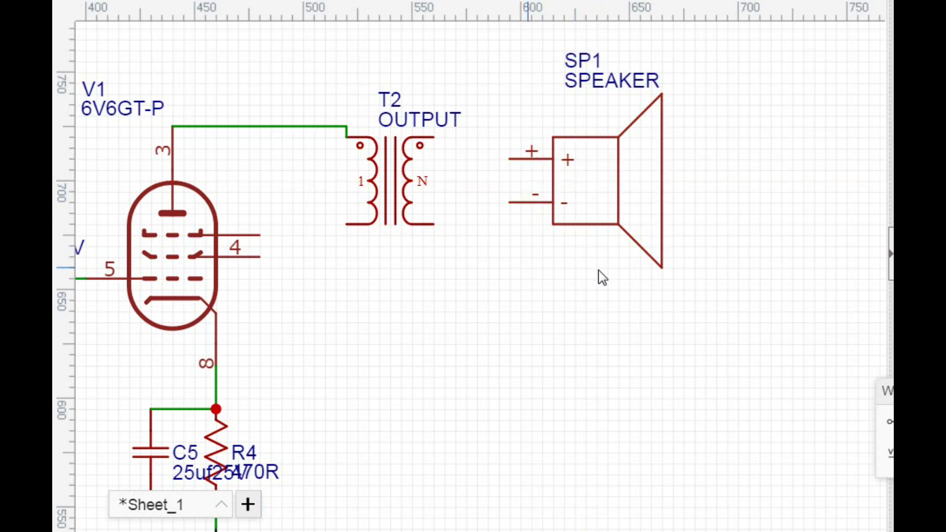
- Wire the speaker's negative terminal to the lower secondary terminal of the OUTPUT transformer and the positive terminal to the upper one
click(510, 203)
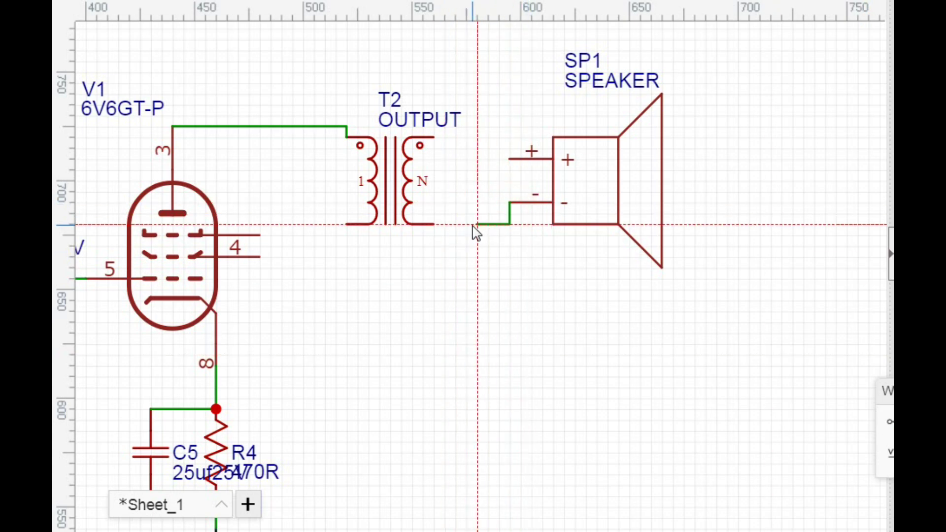
click(473, 225)
click(434, 224)
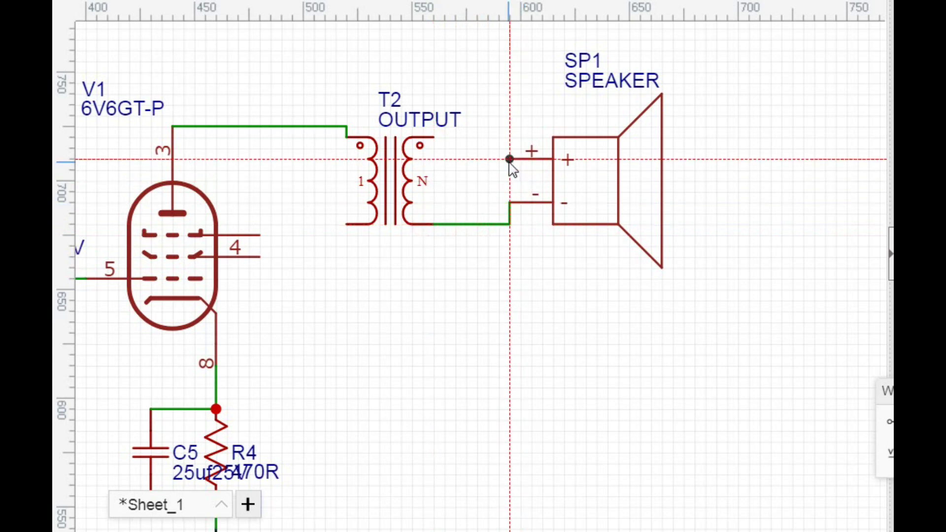
click(511, 158)
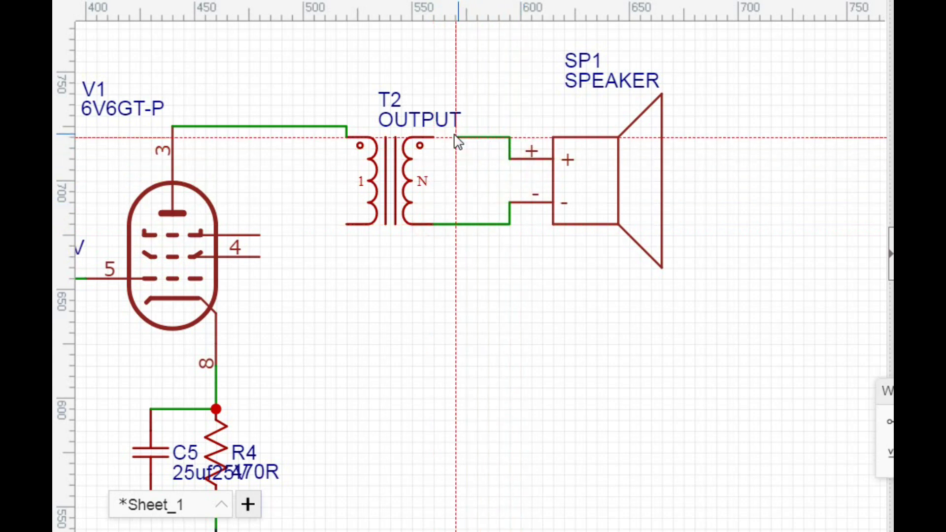
click(433, 138)
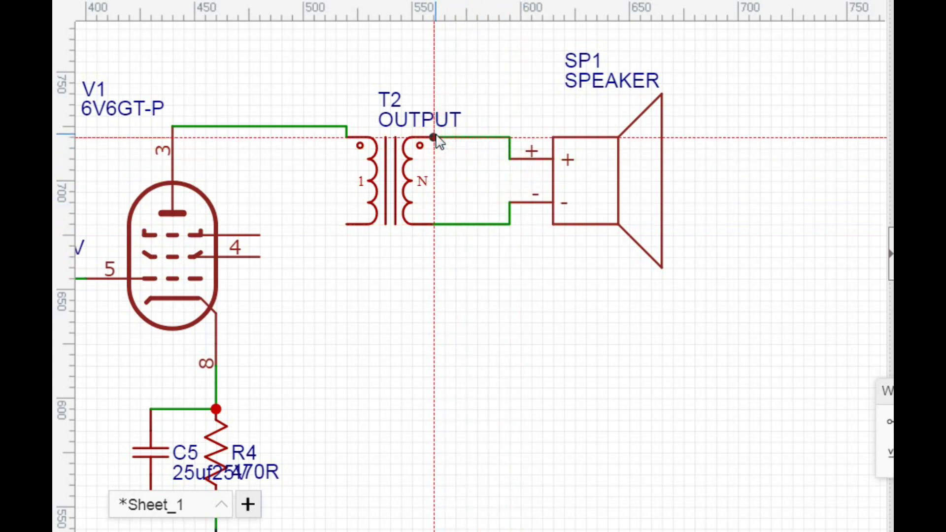
scroll(465, 274, down, 2)
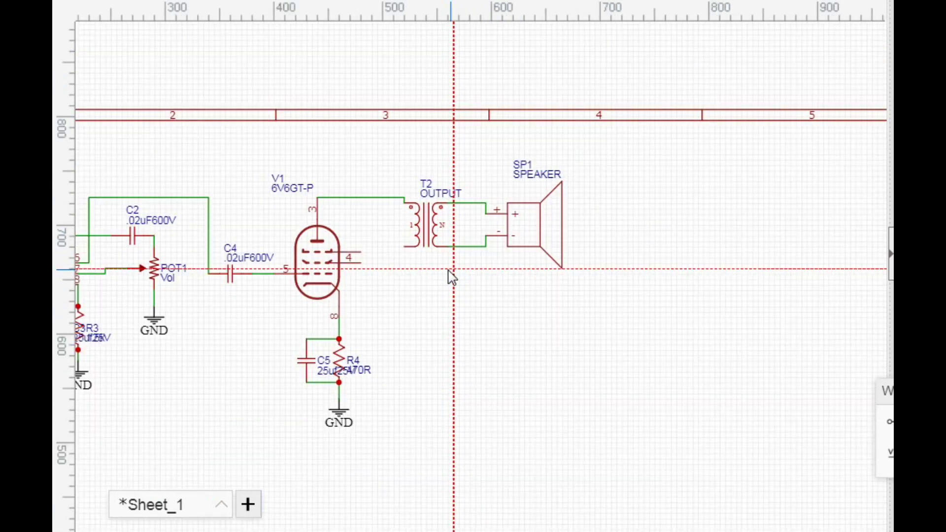
scroll(450, 276, down, 1)
drag(444, 292, 545, 205)
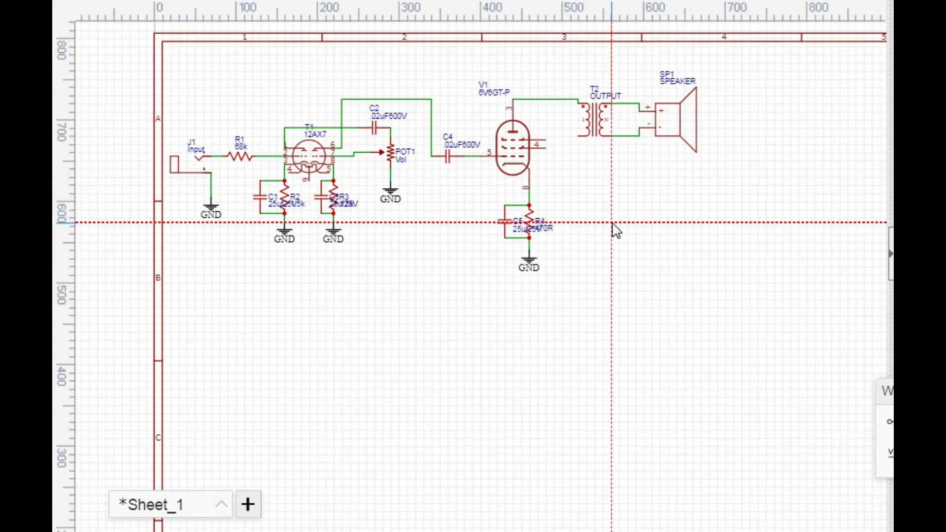